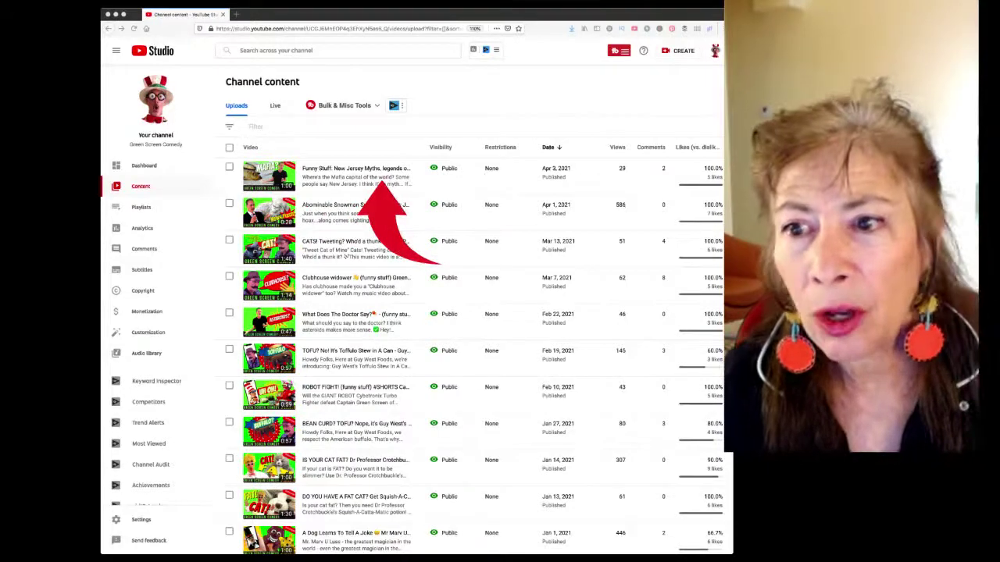
- Review the options menu and the visibility settings of the newest upload in the channel's content list
mouse_move(310, 173)
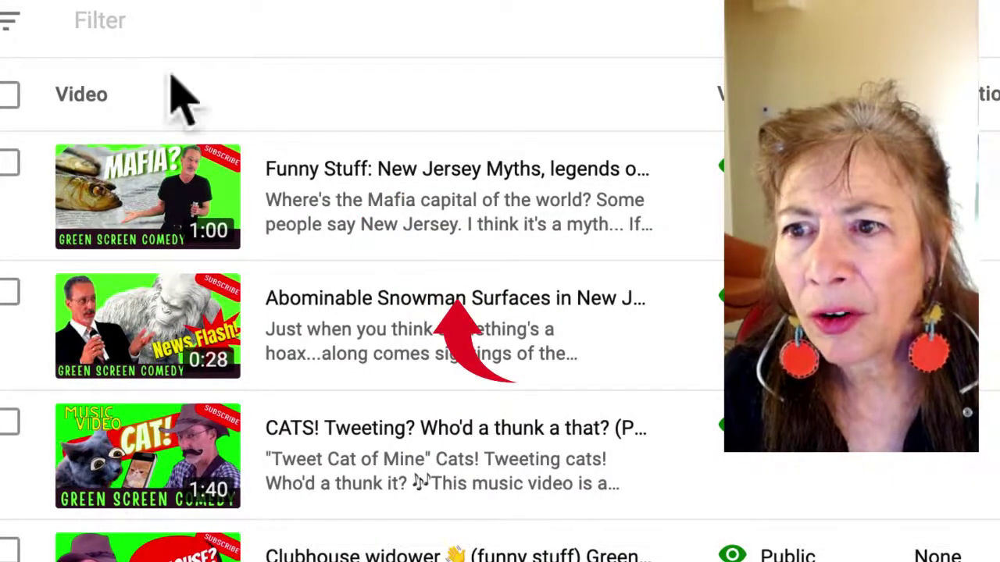
mouse_move(508, 211)
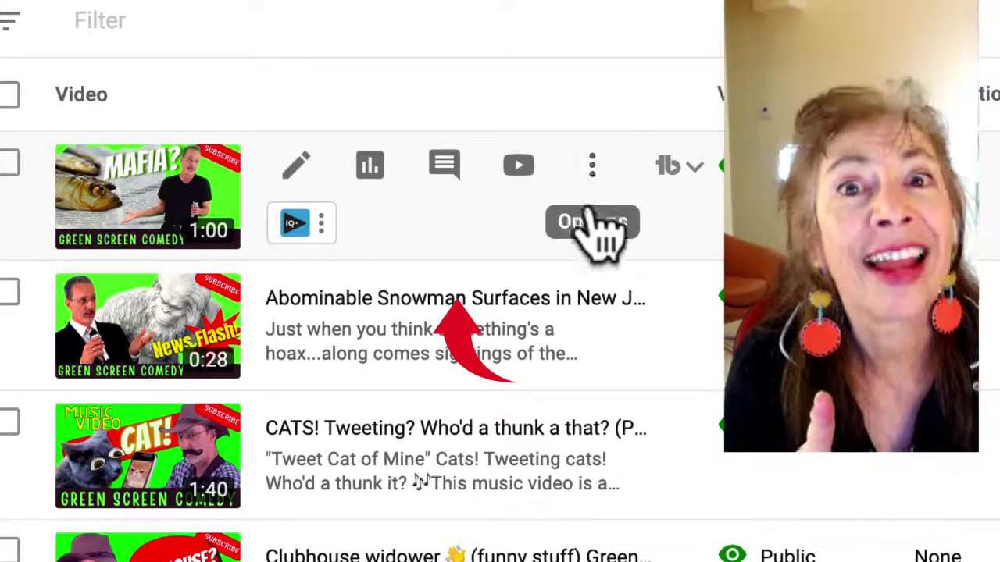
click(591, 166)
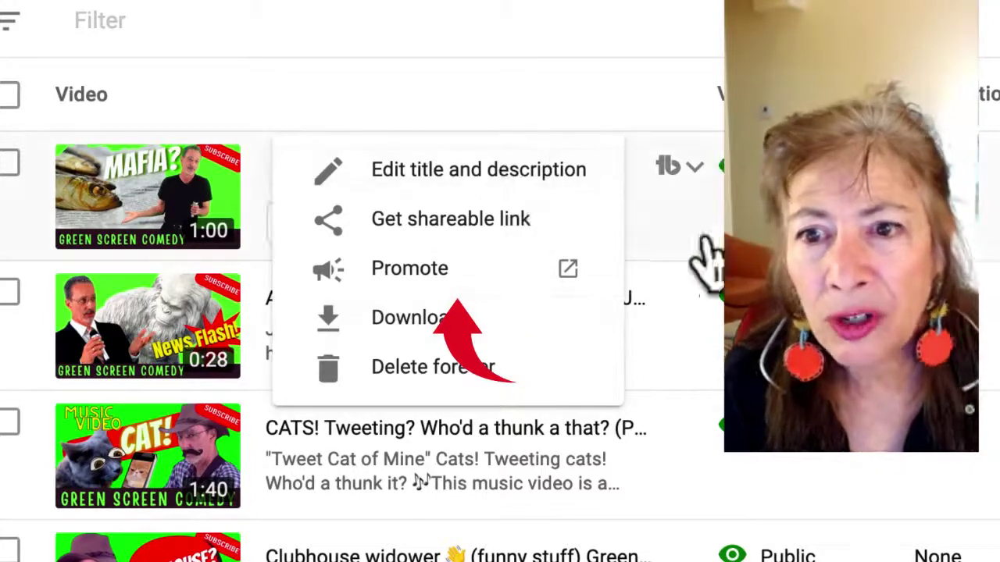
key(Escape)
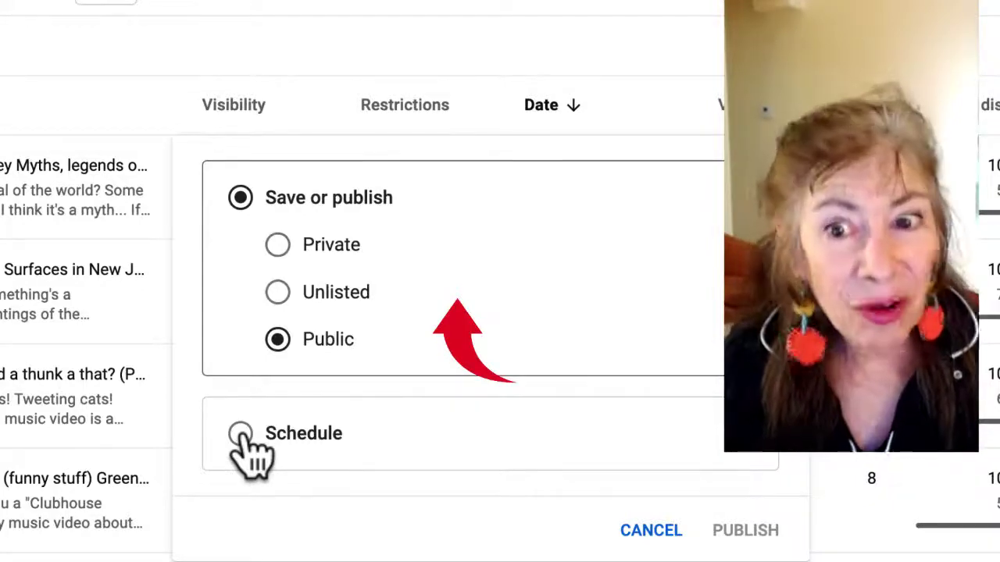
click(414, 129)
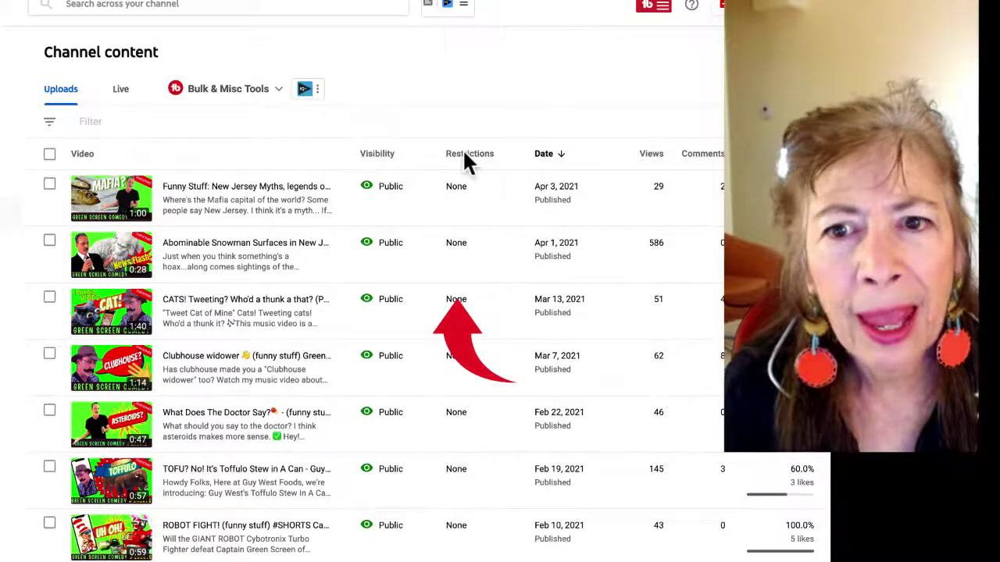
mouse_move(464, 151)
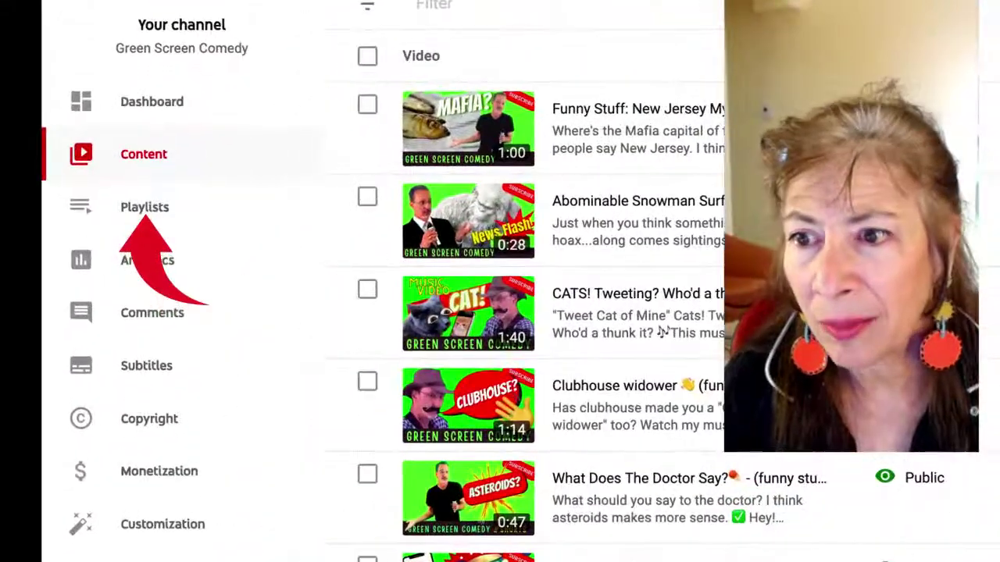
- Open the Stand Up playlist from the channel's playlists and save its title as Stand Up
click(141, 209)
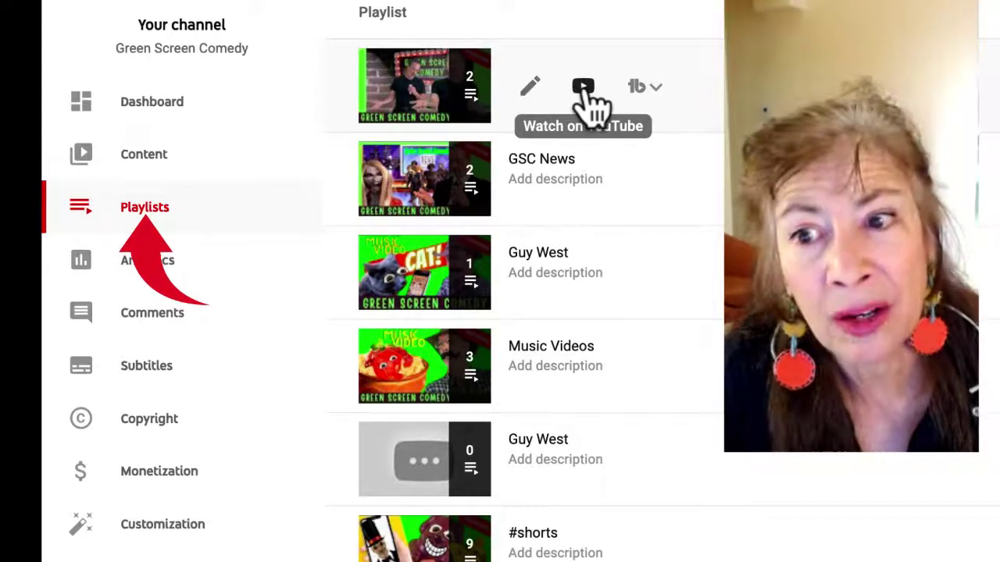
click(654, 89)
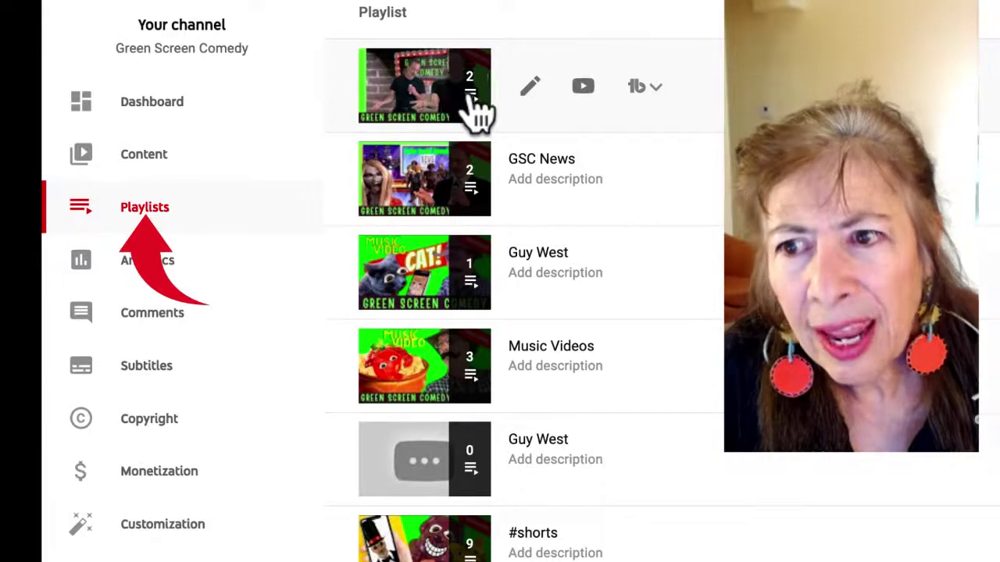
click(472, 94)
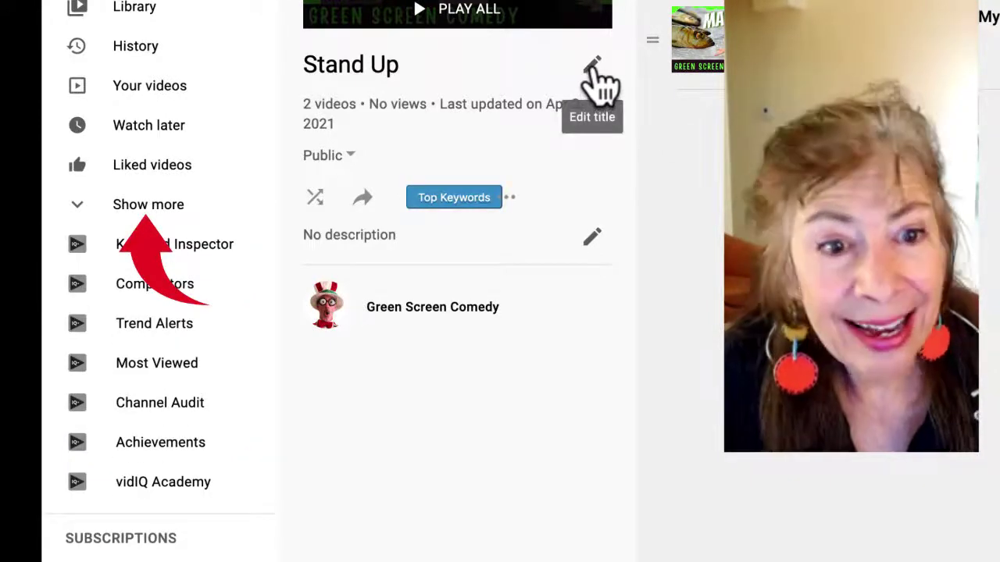
click(594, 66)
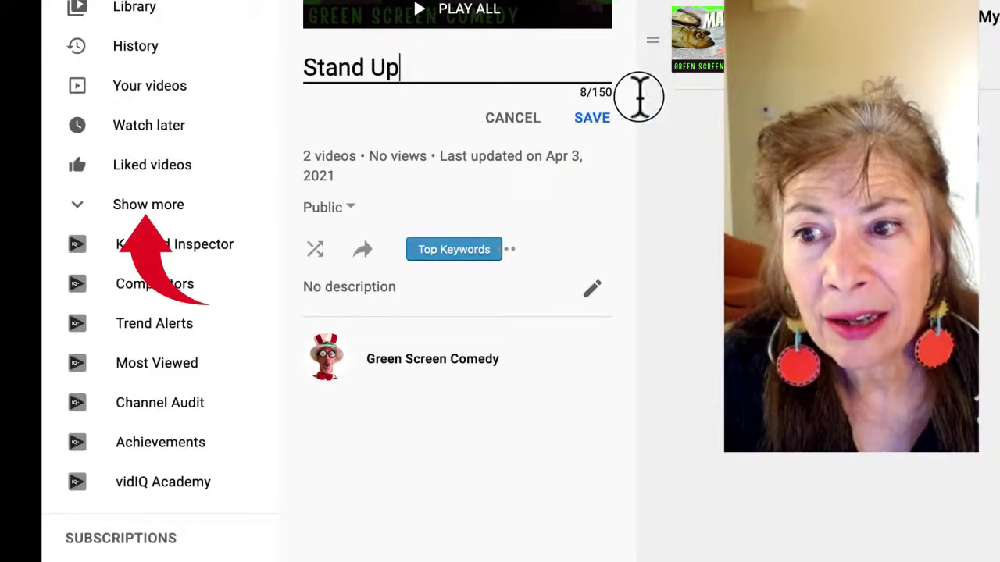
click(598, 117)
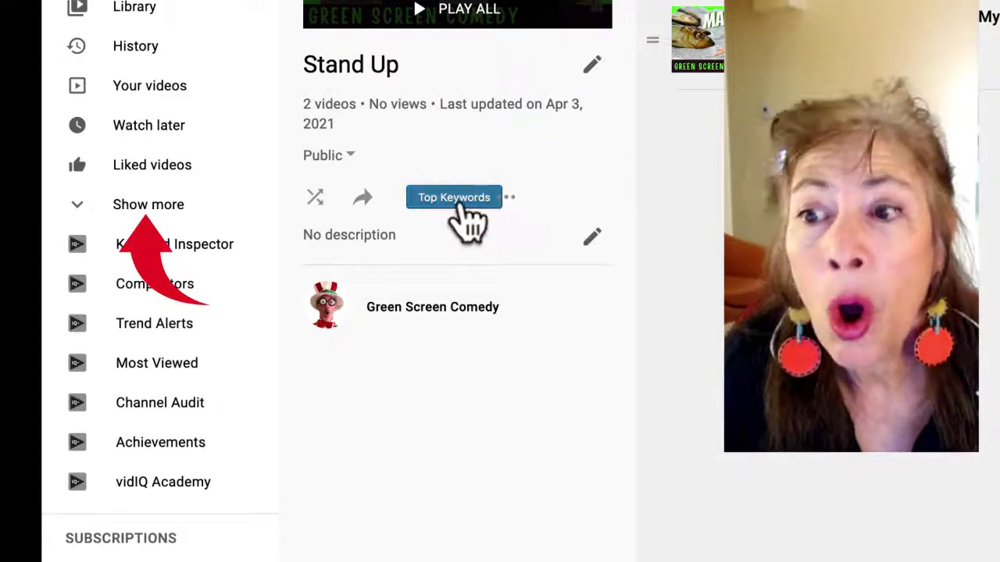
- Add the description "Stand Up Comedy Acts" to the Stand Up playlist and save it
click(591, 238)
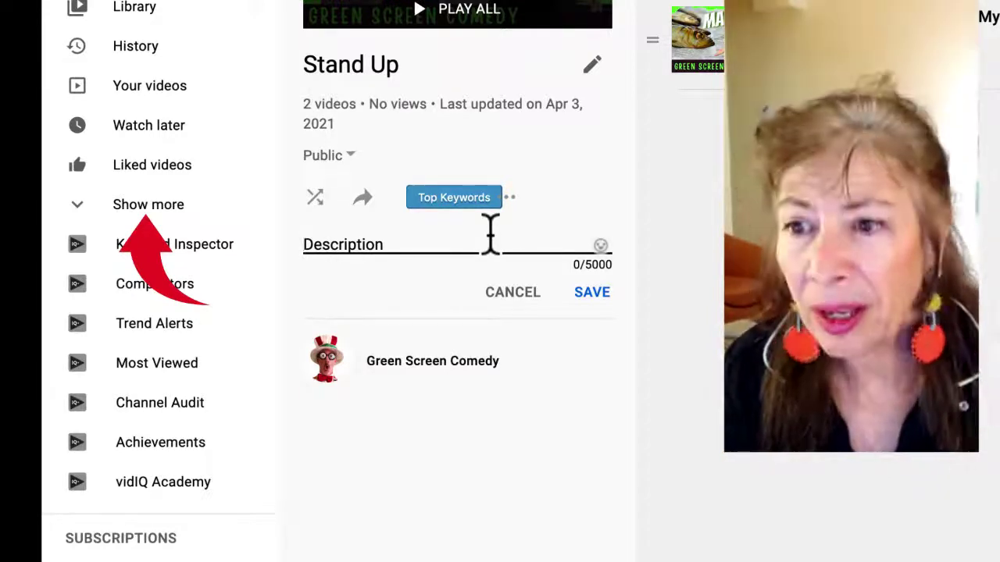
text(Stand Up Comedy Skit)
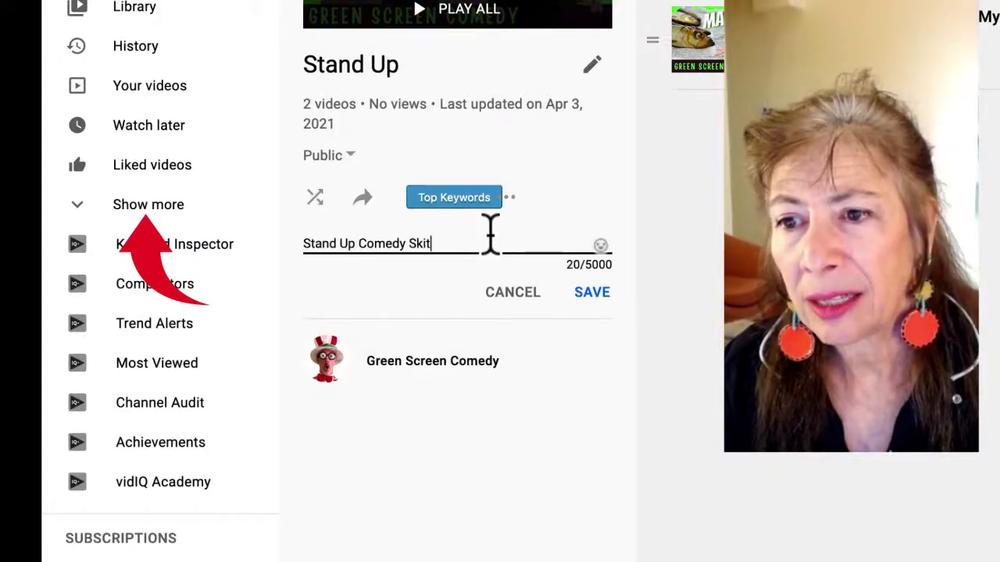
text(s)
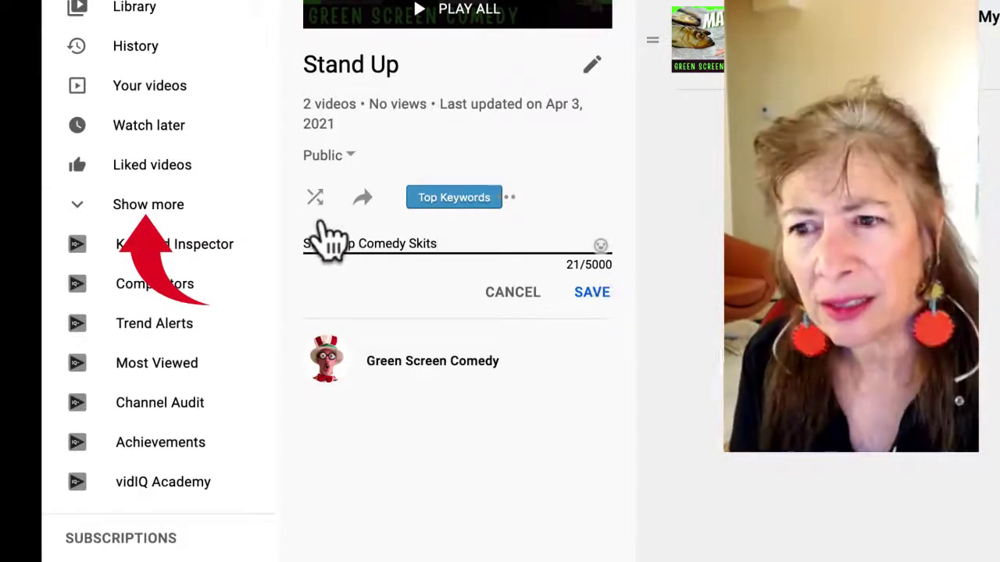
drag(409, 240, 455, 246)
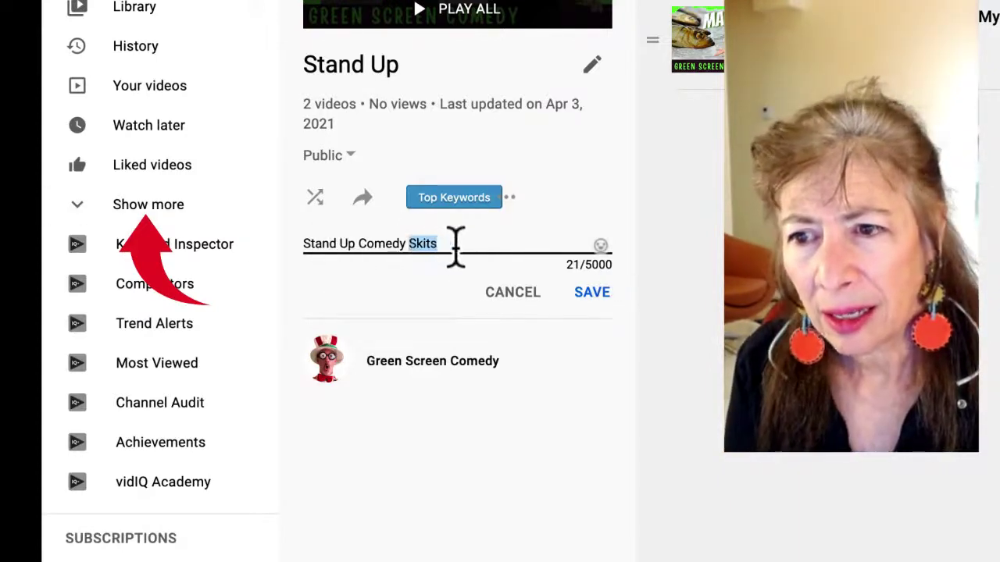
key(BackSpace)
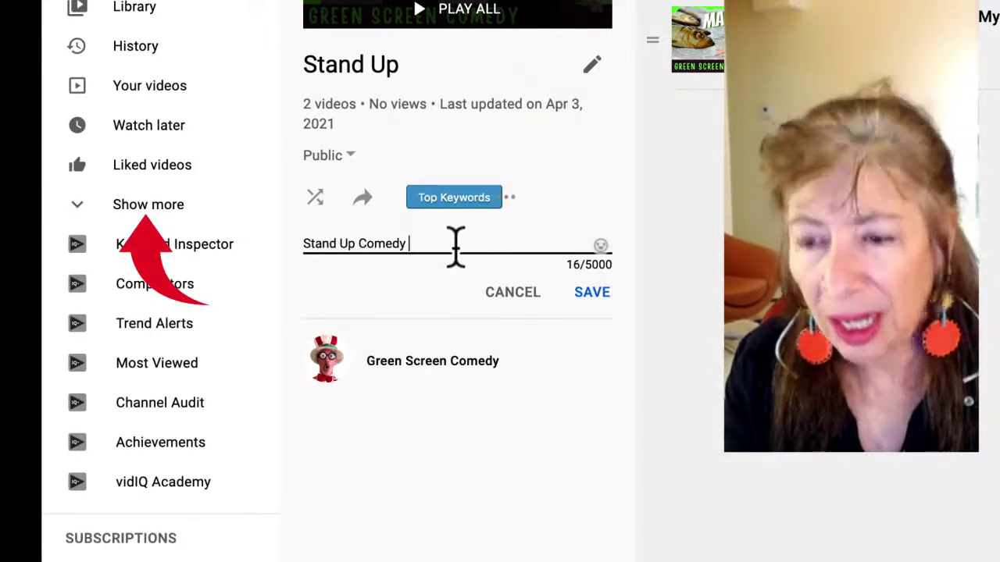
text(Acts)
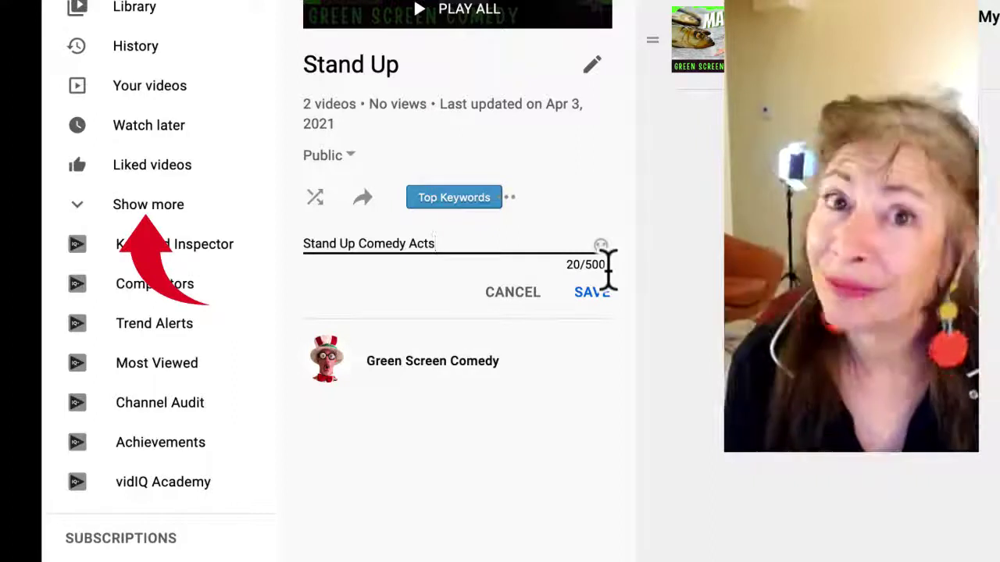
click(595, 297)
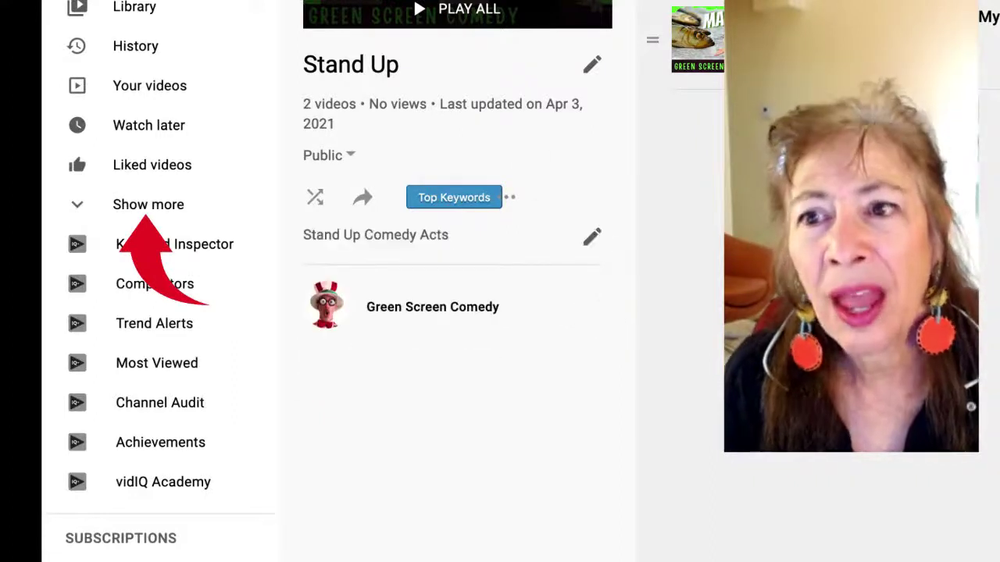
- Try the New Jersey Myths video at the start of the Stand Up playlist, returning it below the Scarecrow video, and review the per-video options
drag(661, 110, 652, 39)
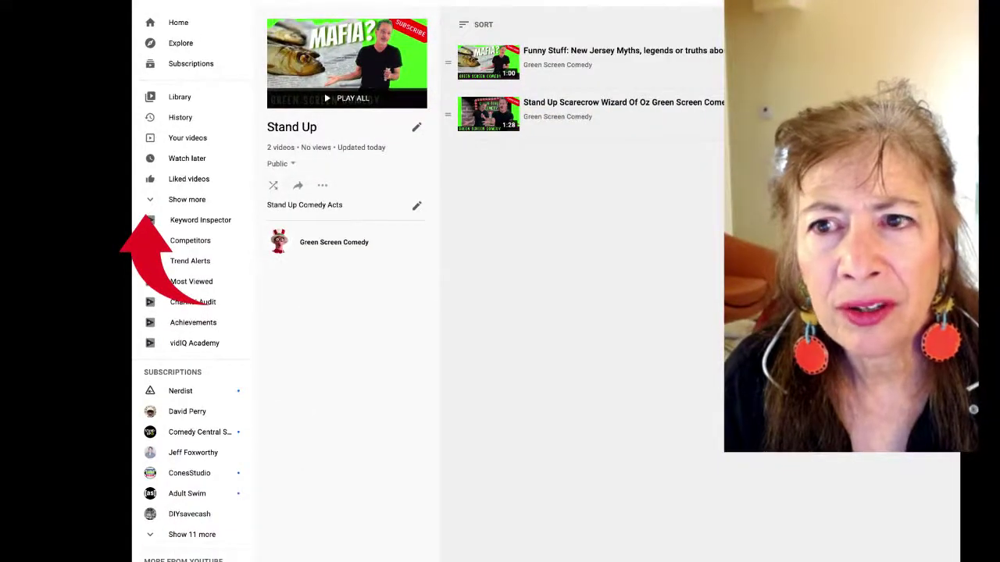
click(703, 87)
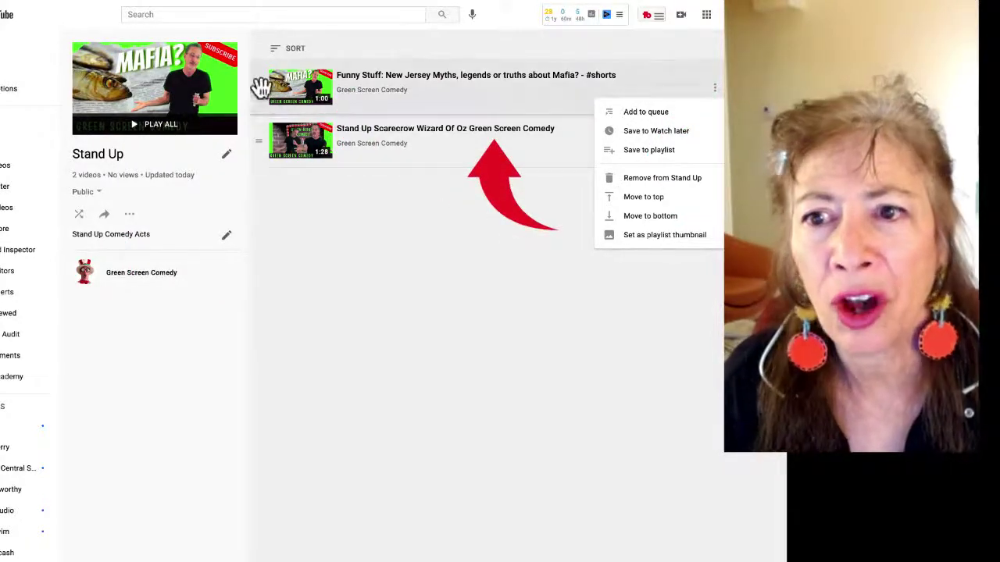
mouse_move(263, 85)
mouse_down()
mouse_move(263, 169)
mouse_move(257, 78)
mouse_move(263, 146)
mouse_move(257, 86)
mouse_move(266, 90)
mouse_up()
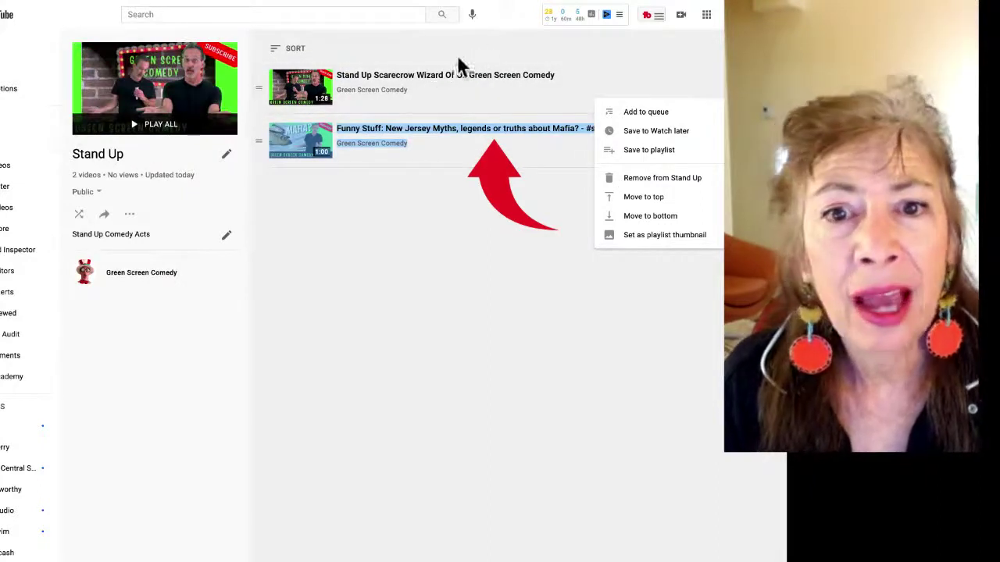
click(716, 93)
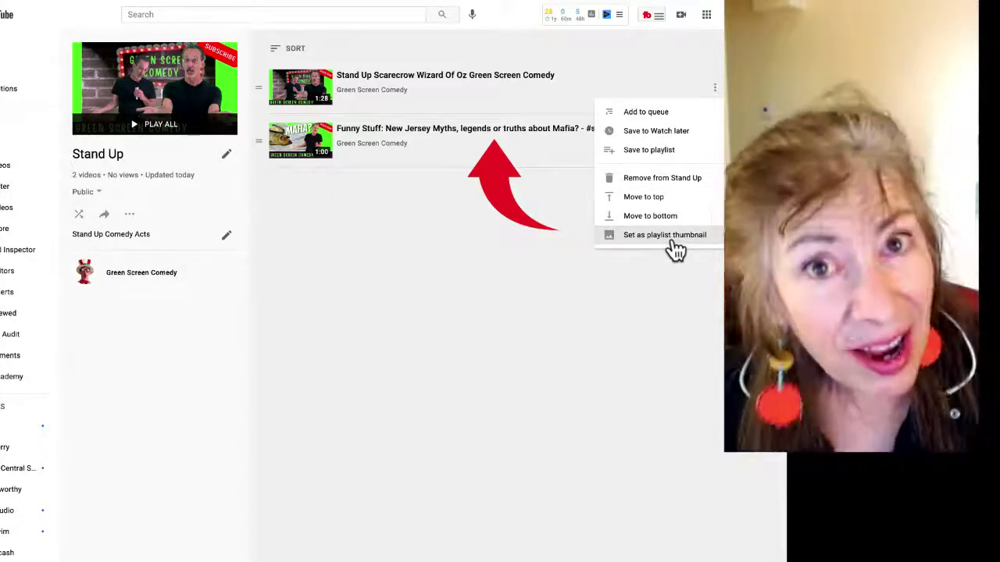
click(709, 89)
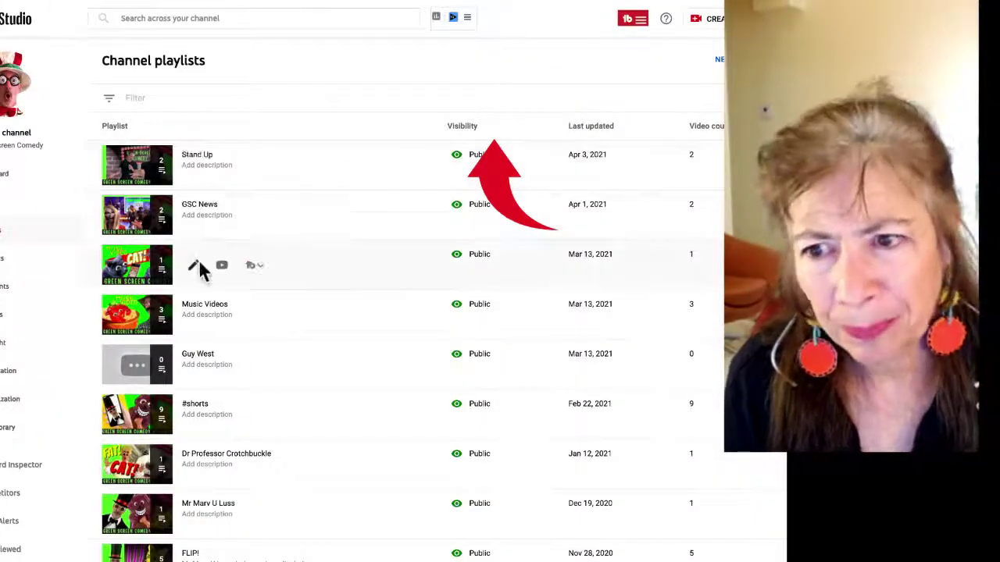
- Try reordering the last video in the #shorts playlist and open the playlist's description for editing
click(161, 422)
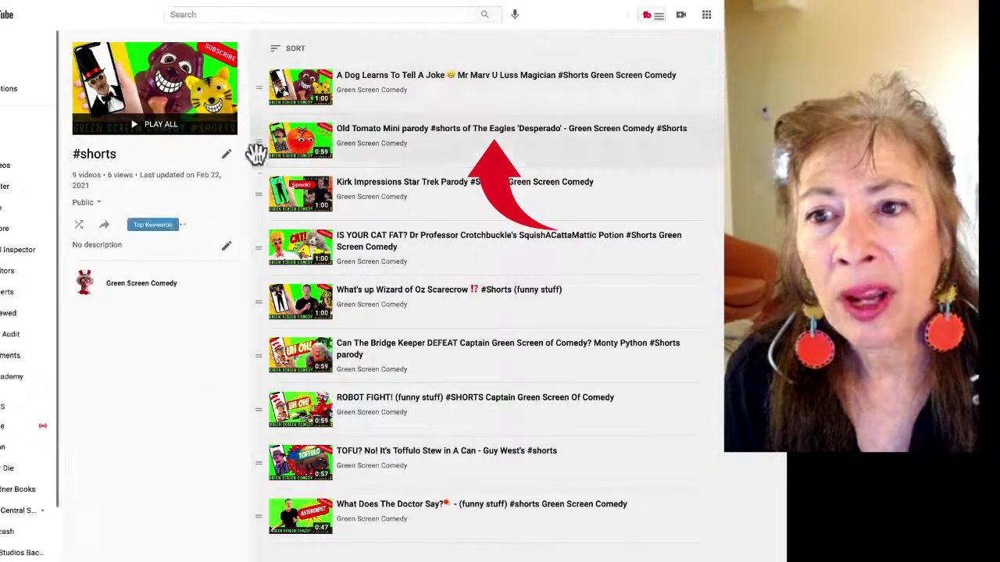
drag(259, 515, 273, 500)
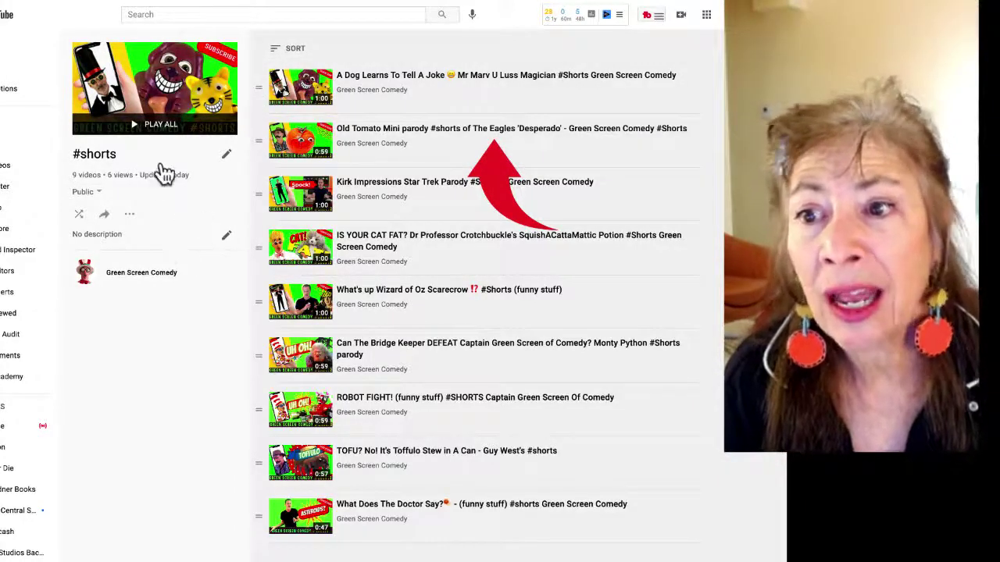
click(226, 236)
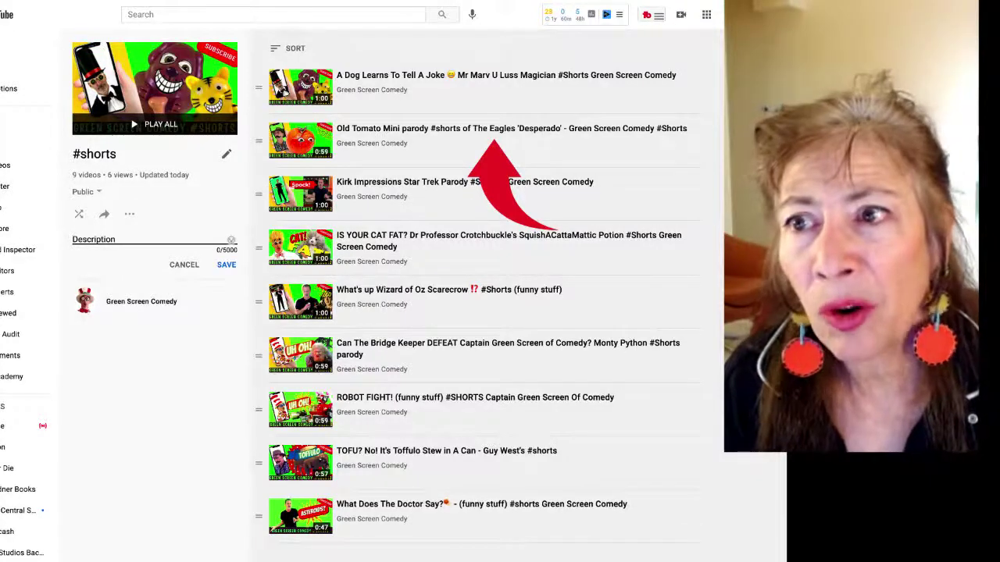
click(49, 56)
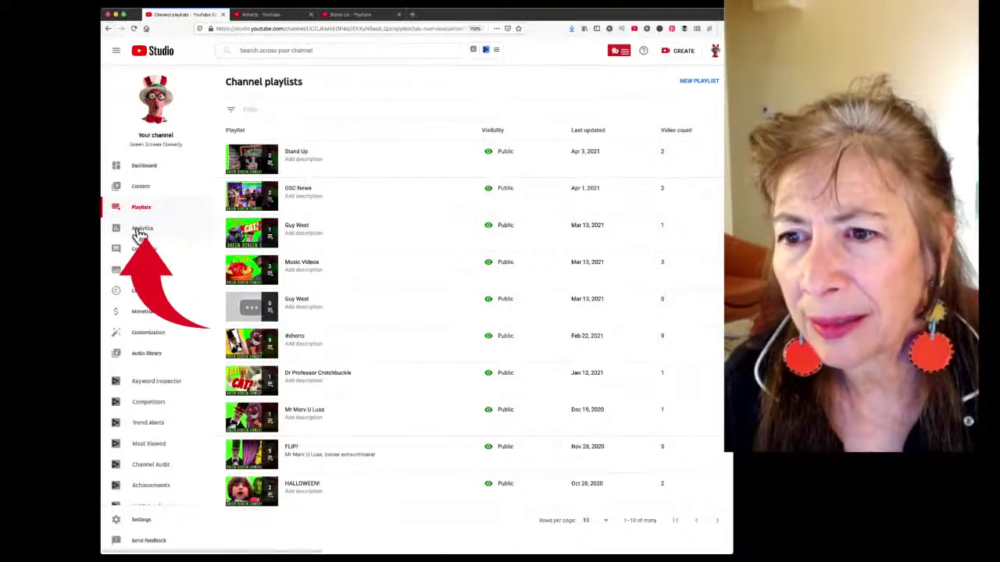
- Open the channel analytics and examine the overview chart, realtime figures and top videos of the last 28 days
click(139, 232)
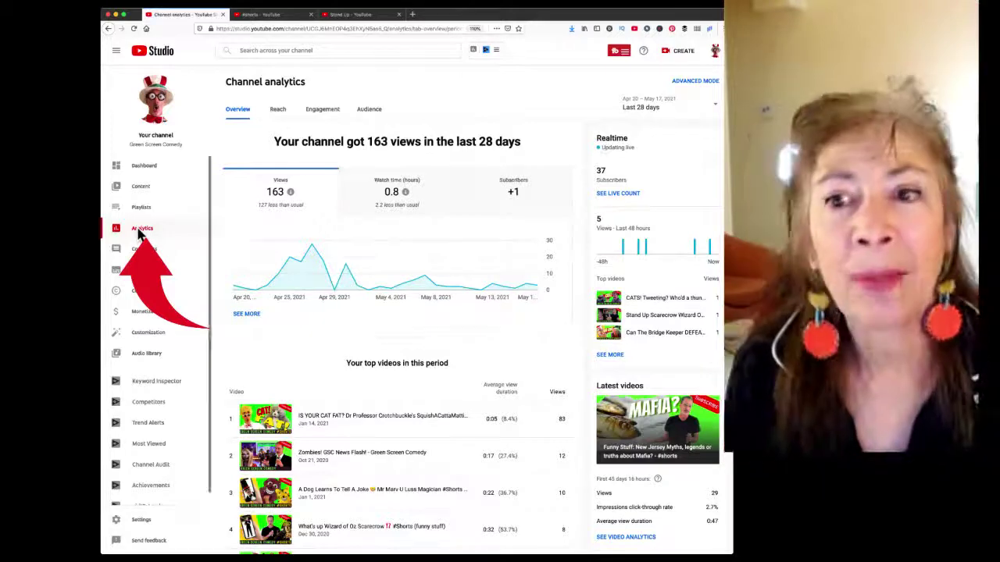
scroll(316, 271, down, 5)
scroll(324, 272, down, 1)
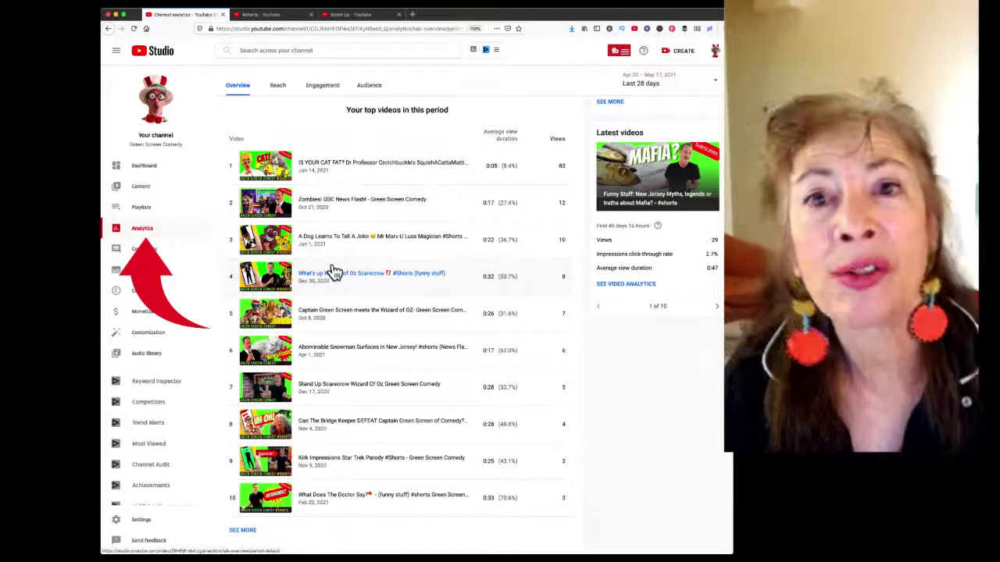
scroll(446, 270, up, 5)
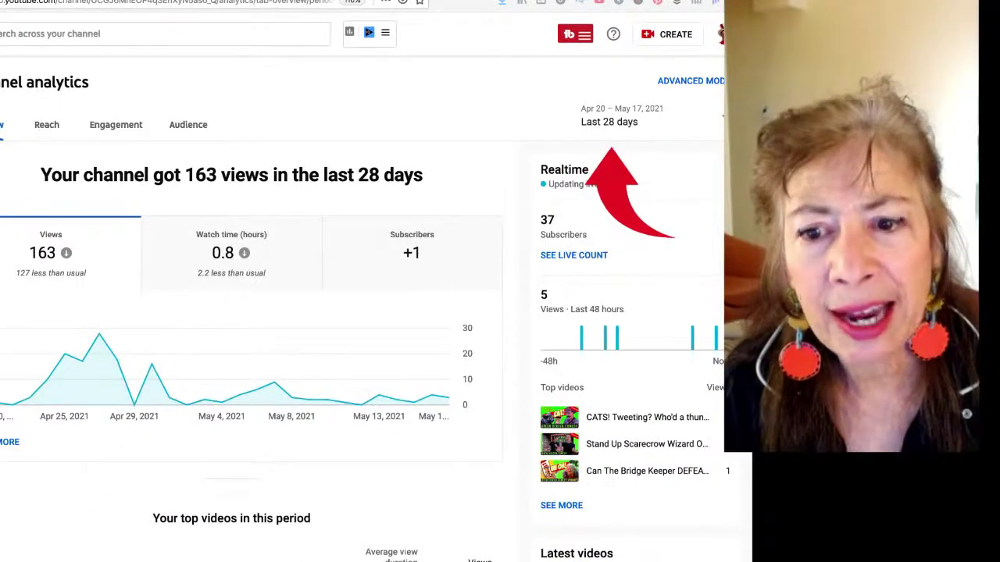
scroll(374, 328, down, 5)
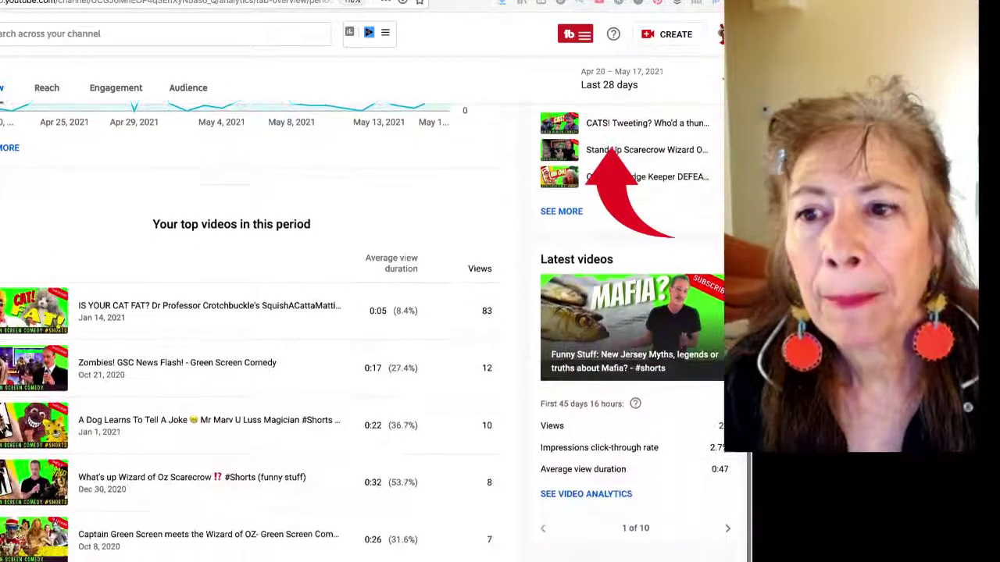
scroll(375, 328, down, 1)
scroll(374, 328, up, 1)
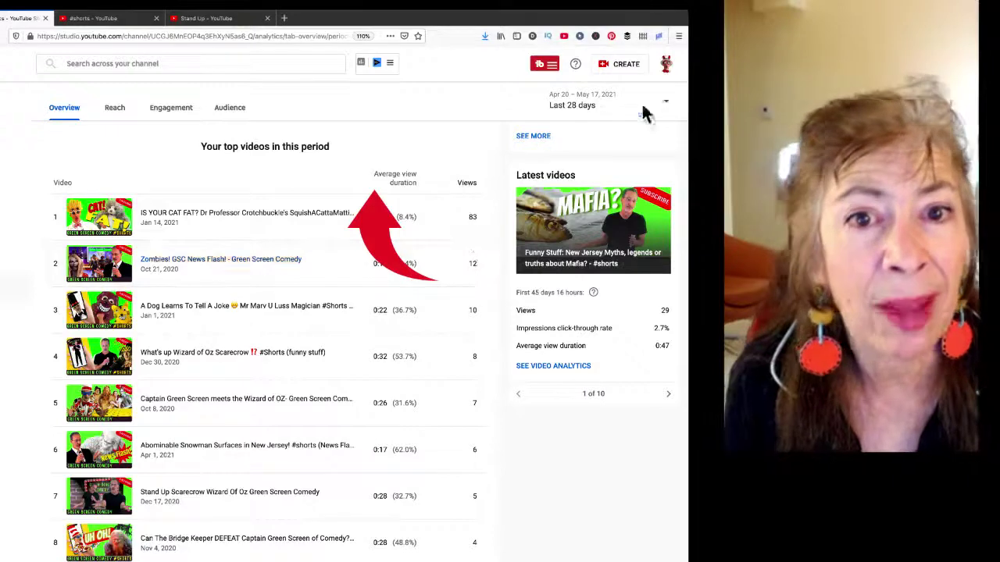
- Compare the top videos by switching the analytics period to the last 7 days and the last 90 days
click(666, 112)
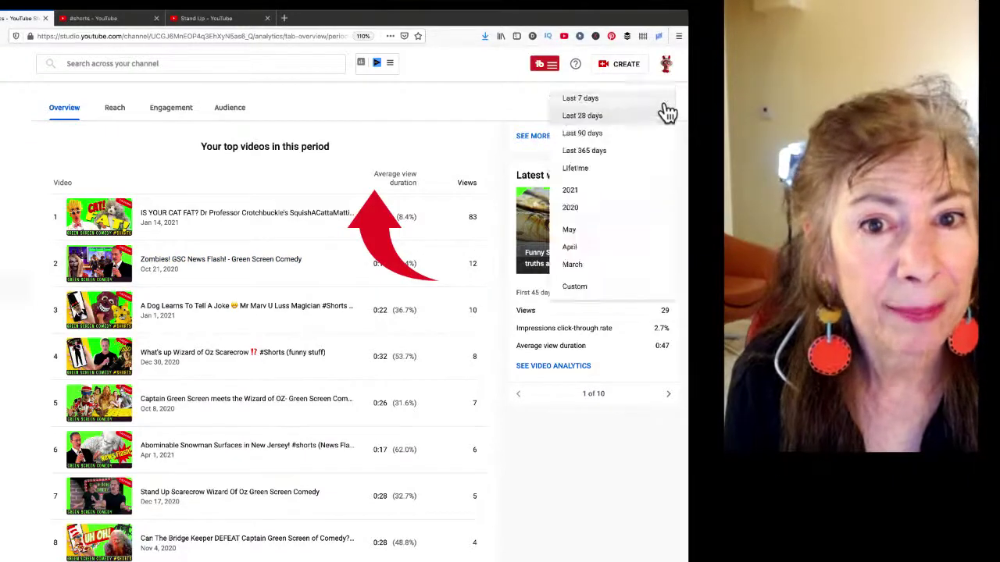
click(594, 111)
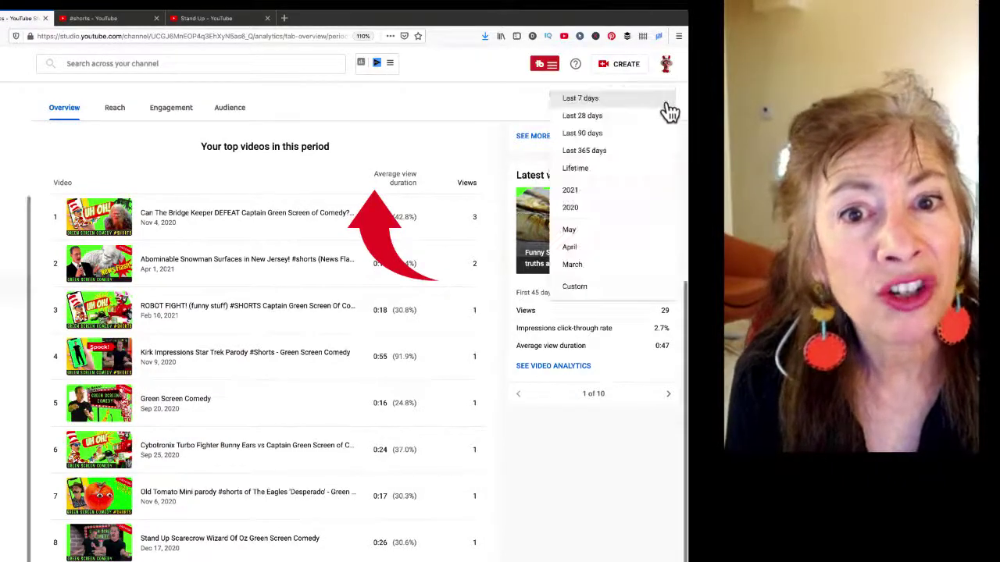
click(592, 135)
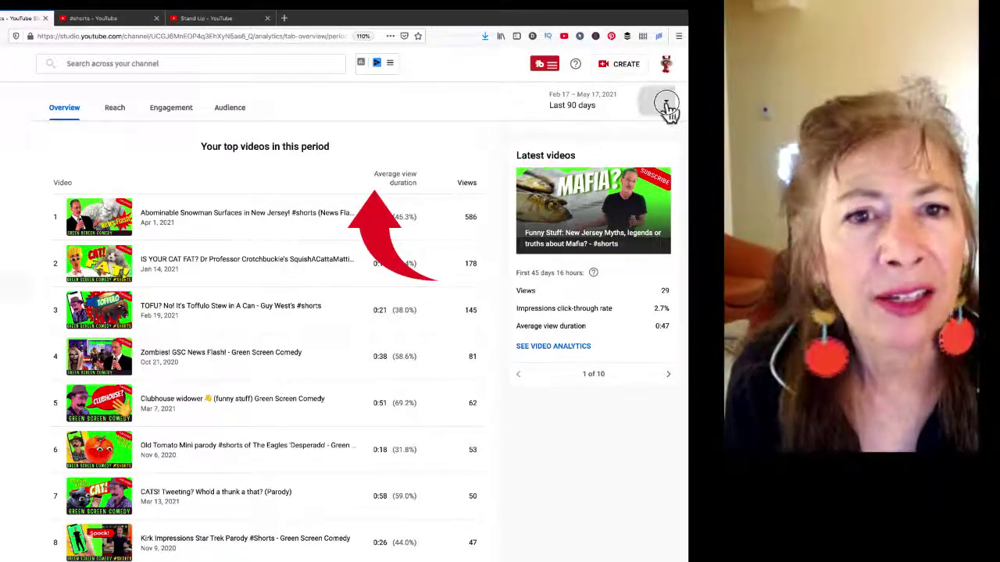
- Compare the top videos by switching the analytics period to the last 365 days and then to May
click(666, 106)
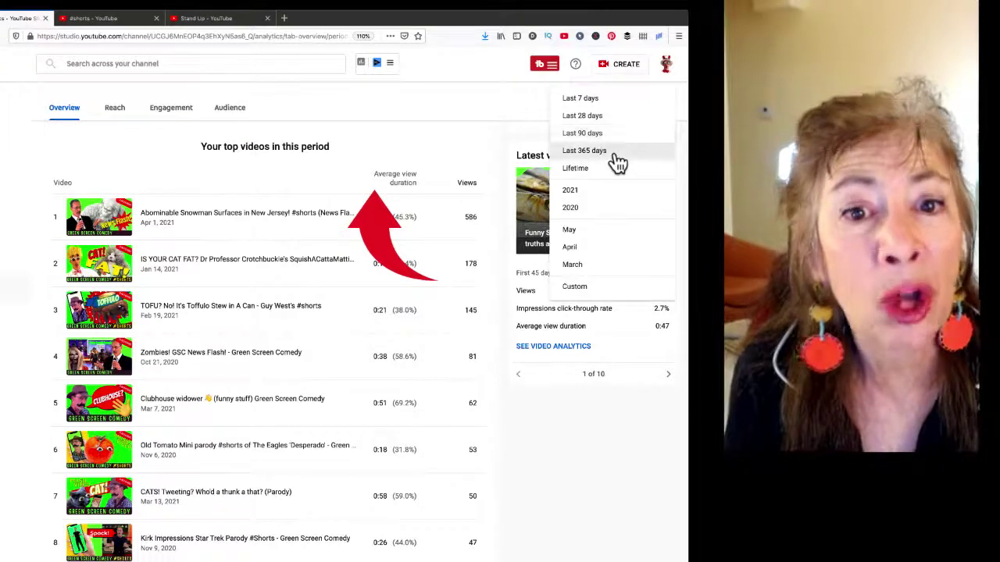
click(615, 152)
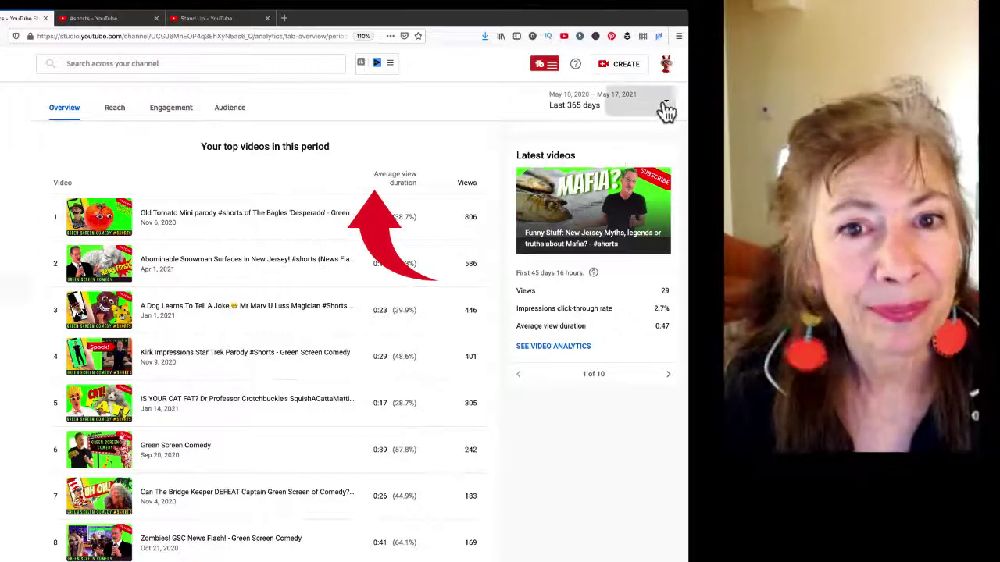
click(666, 111)
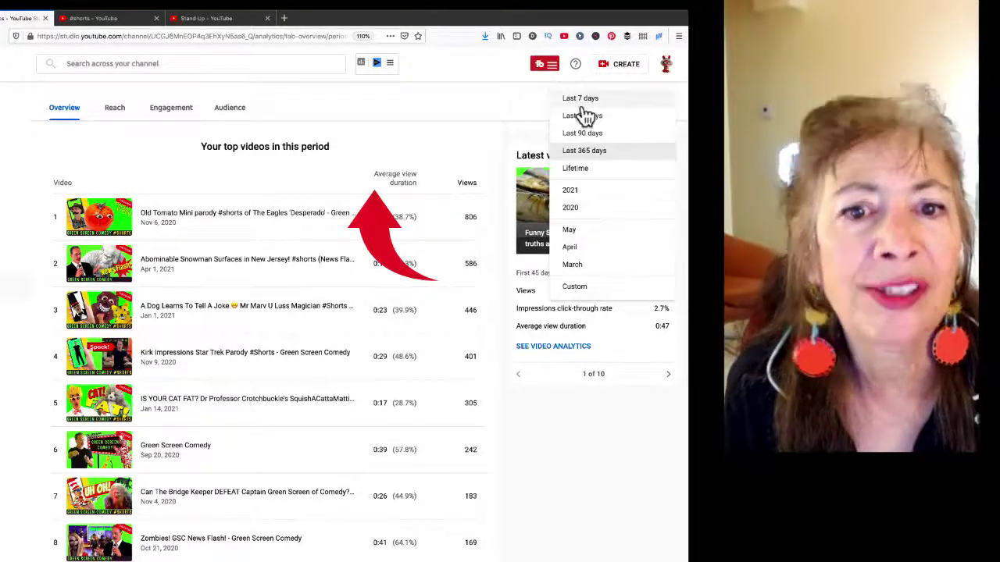
click(599, 233)
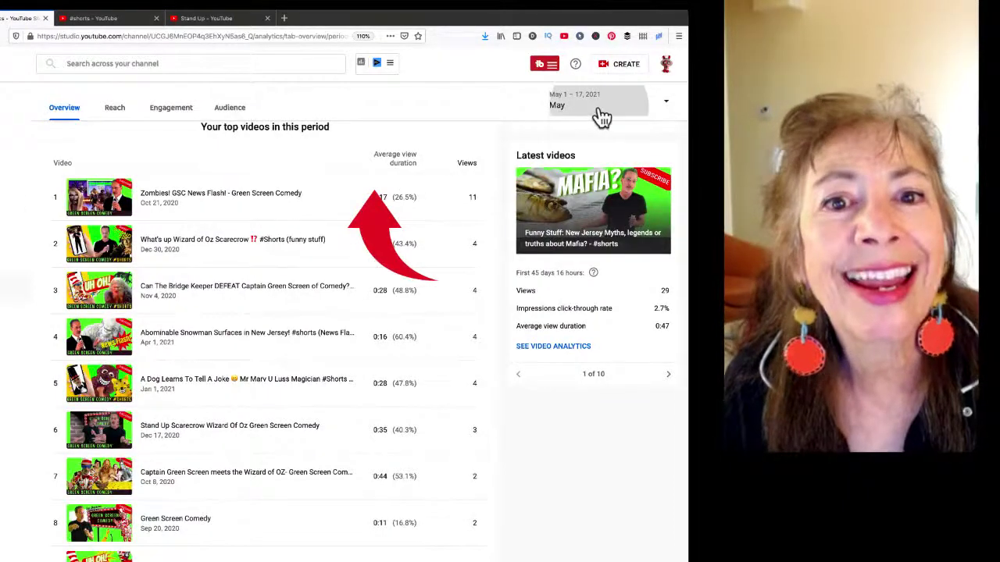
- Set the analytics period to April and examine the monthly views chart, the videos published in each month and the top videos list
click(599, 115)
click(581, 257)
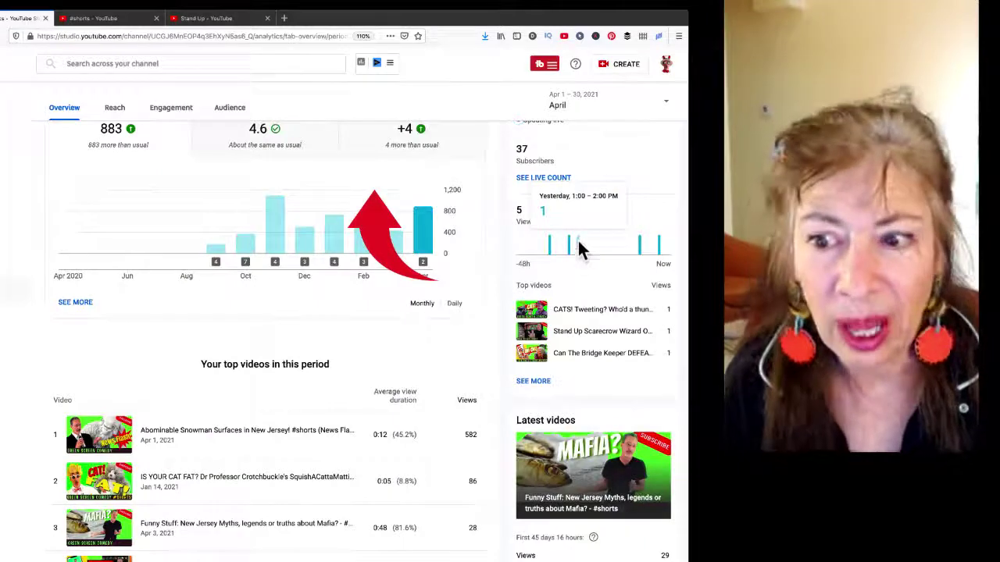
scroll(483, 235, up, 2)
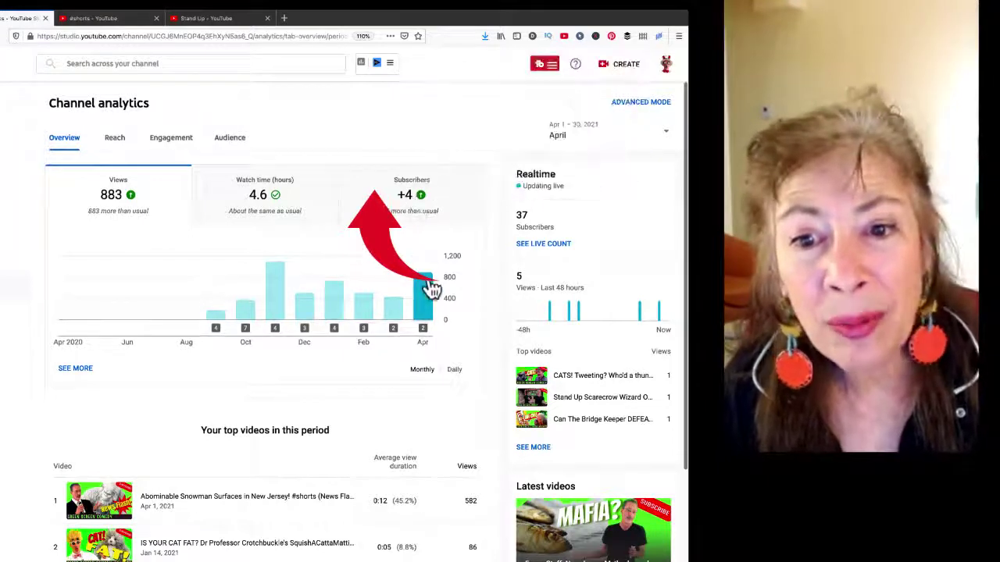
mouse_move(215, 329)
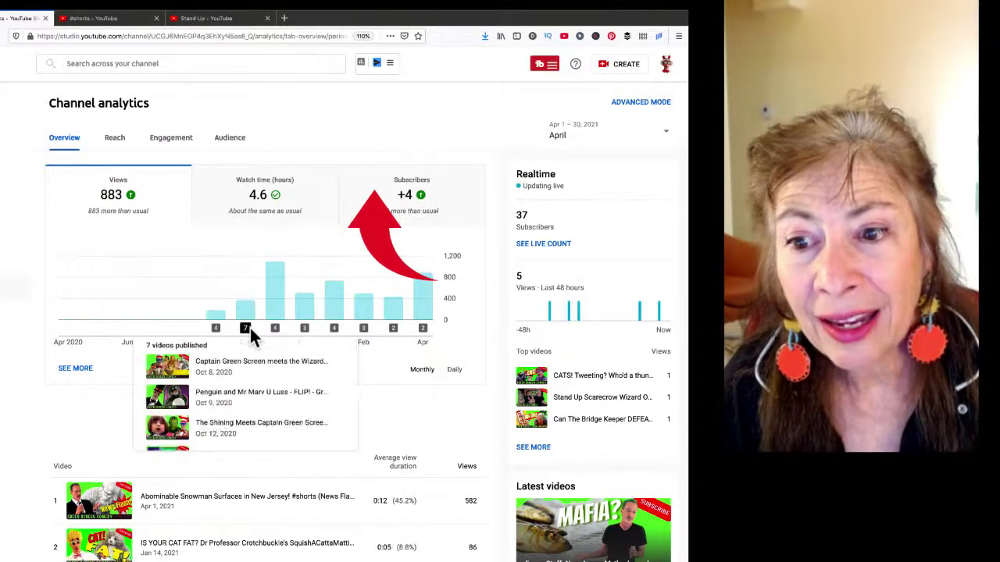
mouse_move(276, 327)
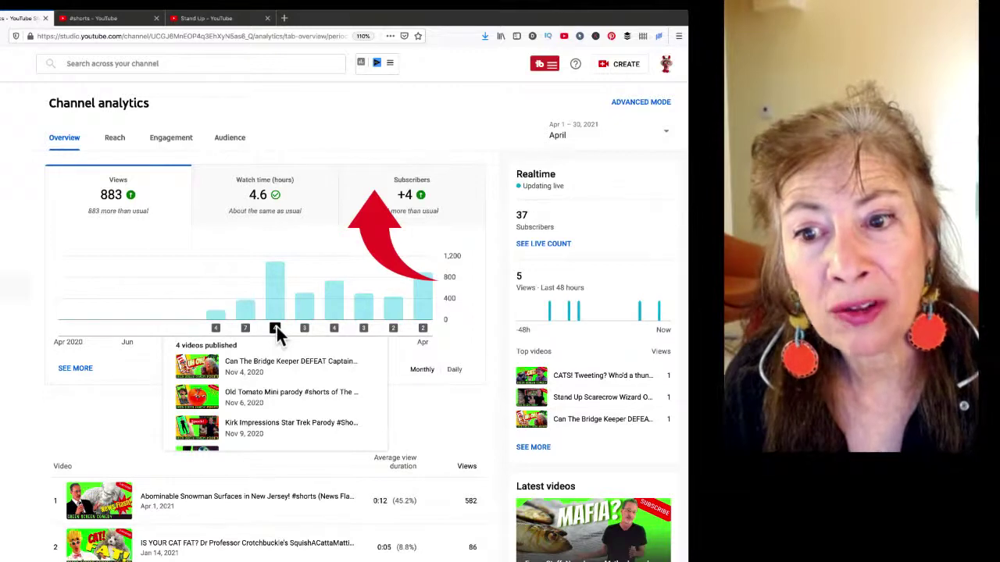
mouse_move(331, 327)
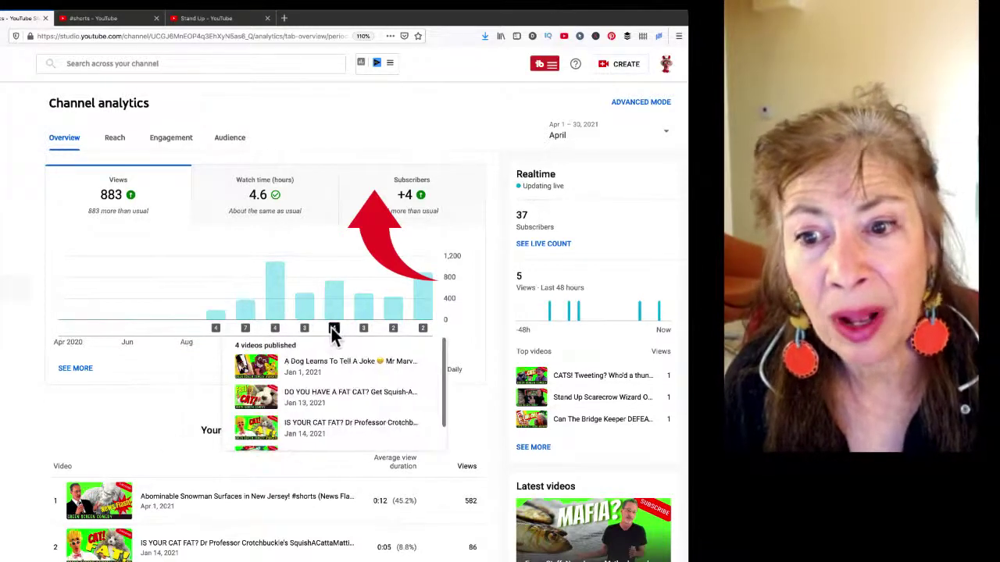
mouse_move(422, 328)
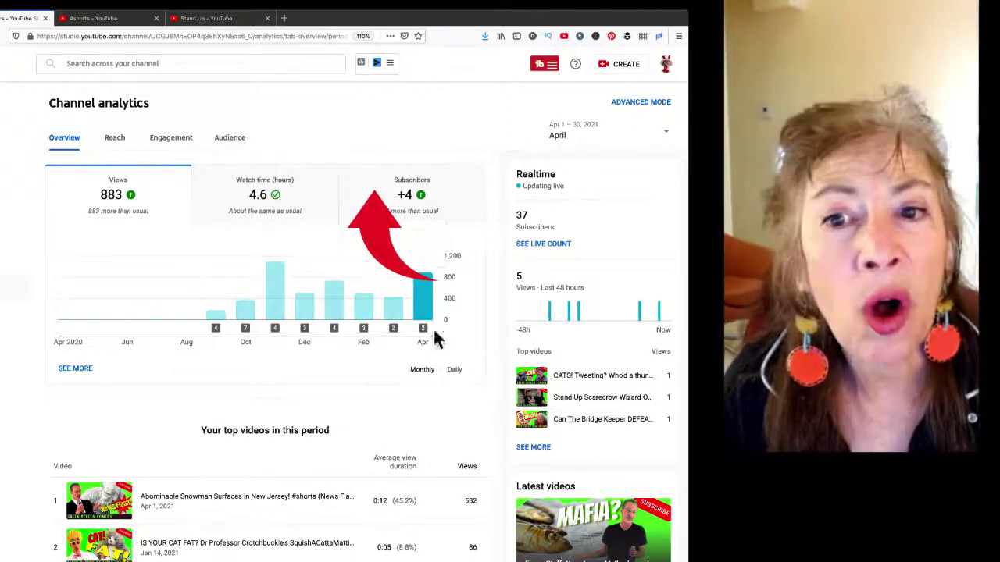
scroll(358, 334, down, 5)
scroll(356, 334, down, 3)
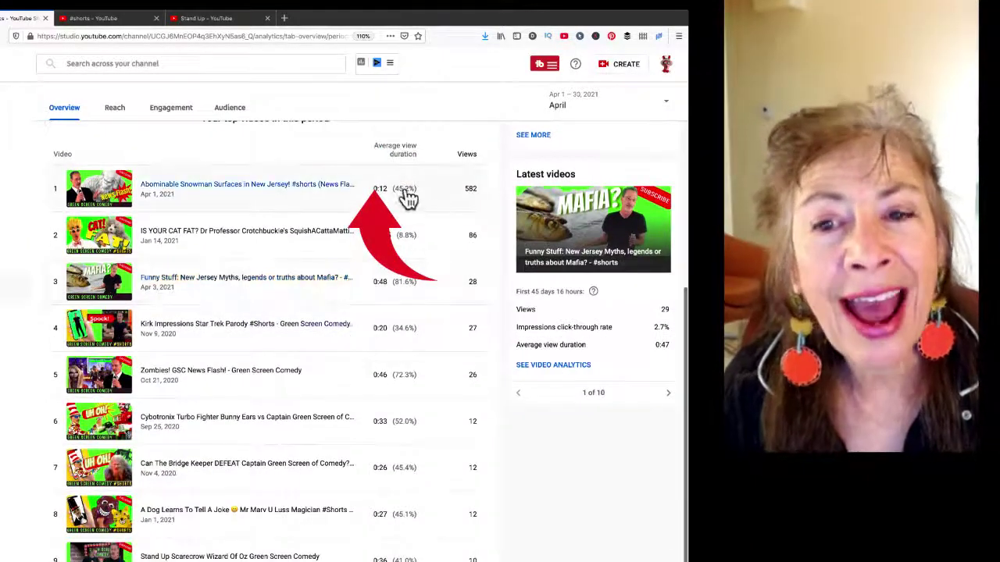
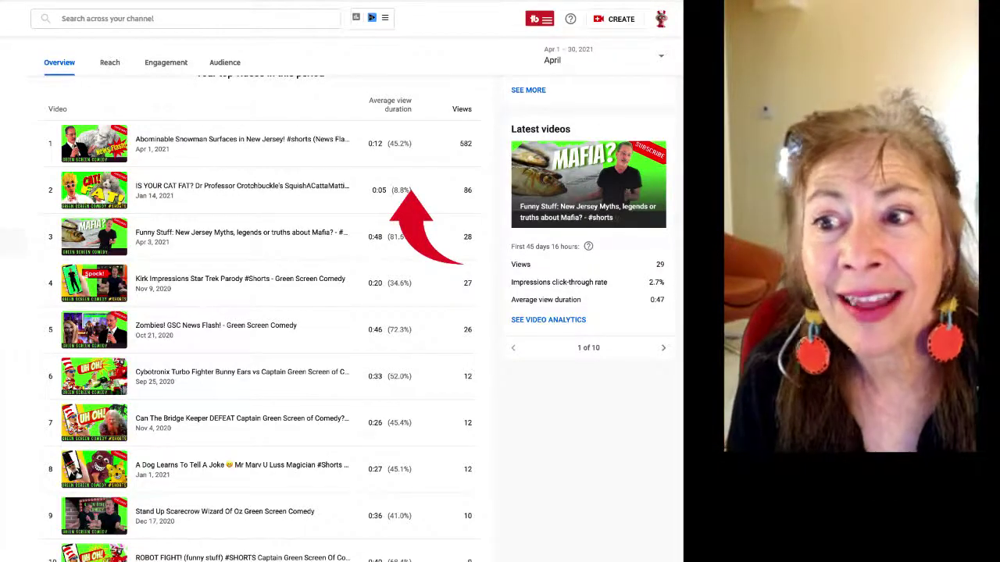
- Open the analytics of the Abominable Snowman video, examine its audience retention graph and return to the channel analytics
click(185, 143)
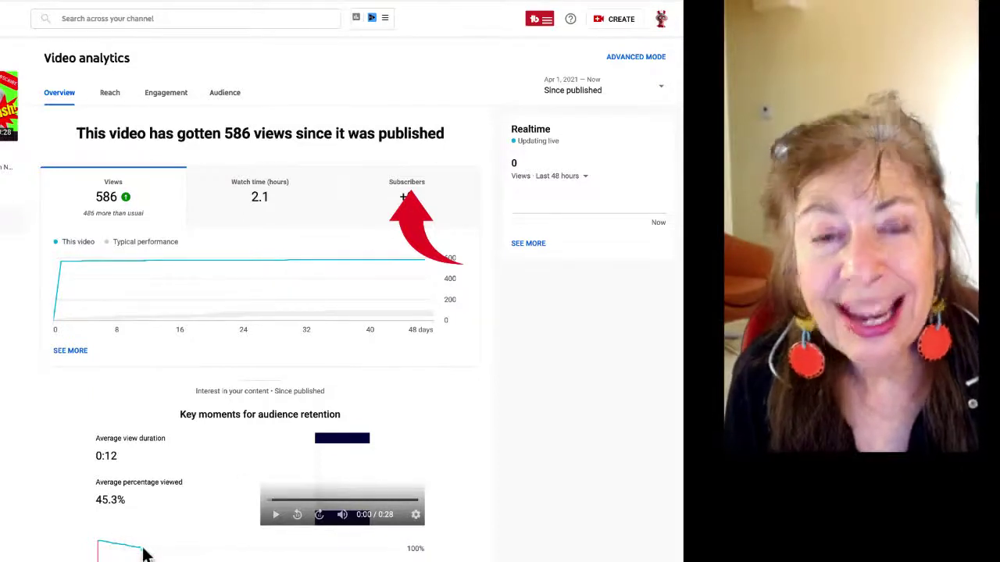
scroll(312, 527, down, 1)
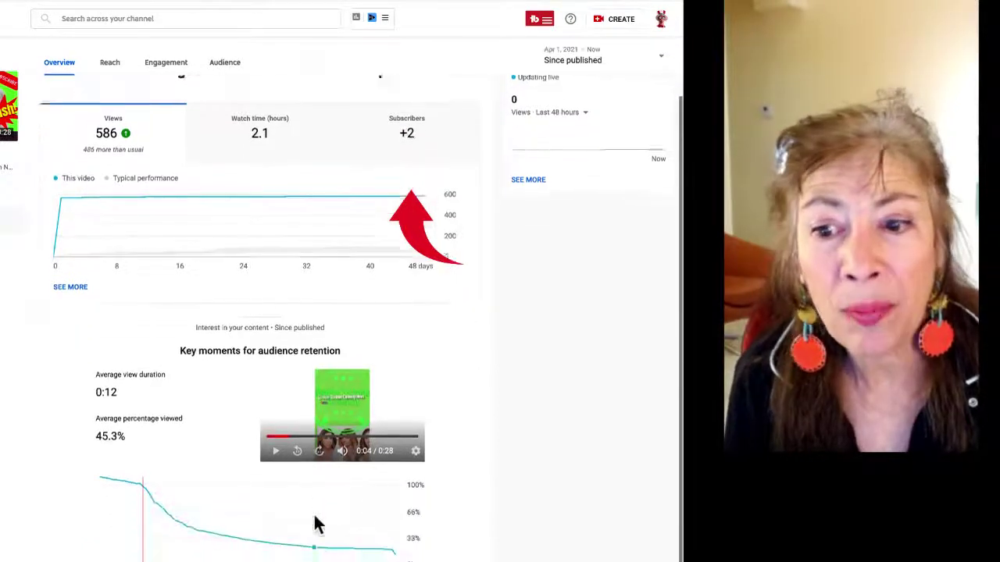
mouse_move(142, 477)
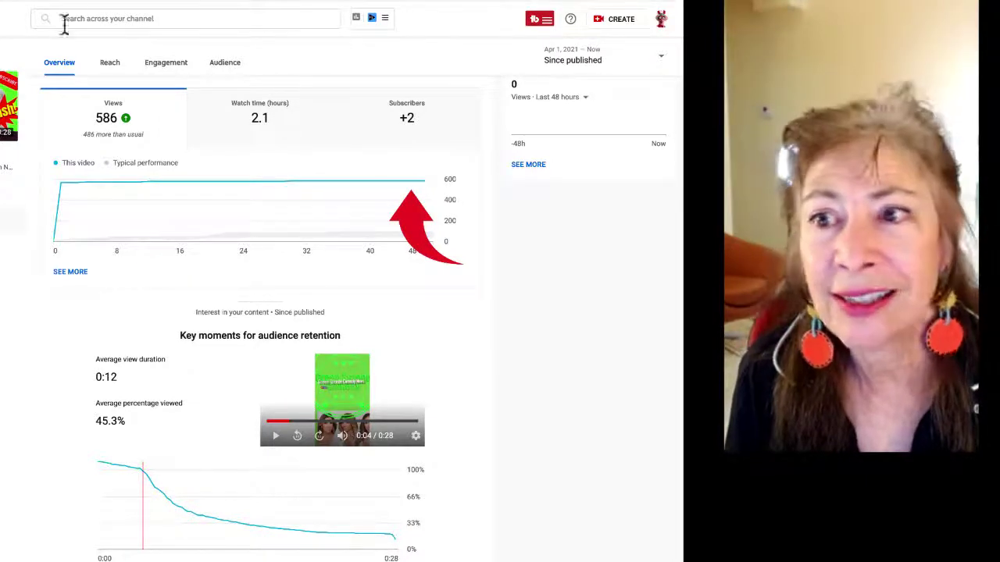
click(18, 4)
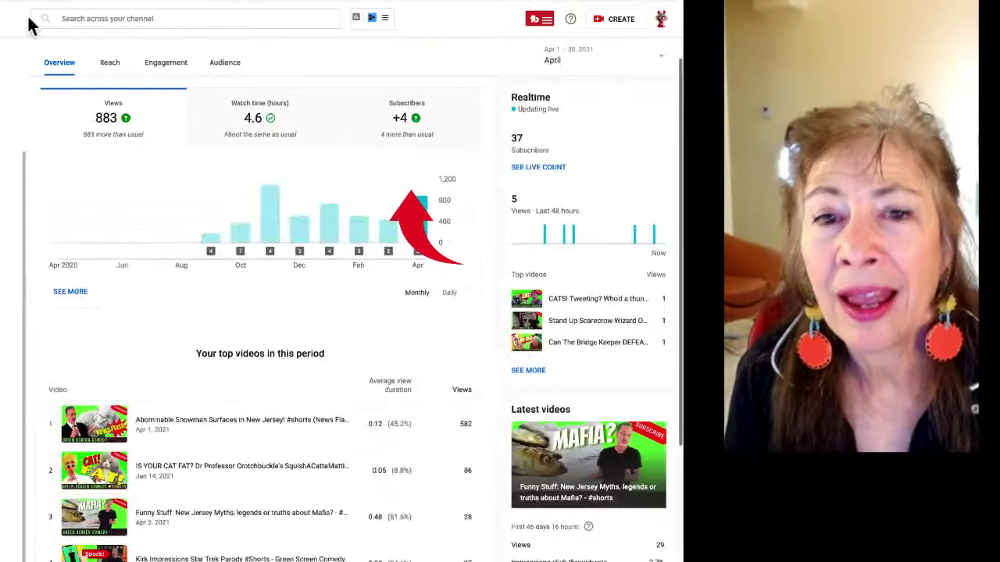
- Examine April's Reach analytics, including impressions, traffic source types, external sources, playlists, suggested videos and YouTube search
scroll(286, 270, down, 5)
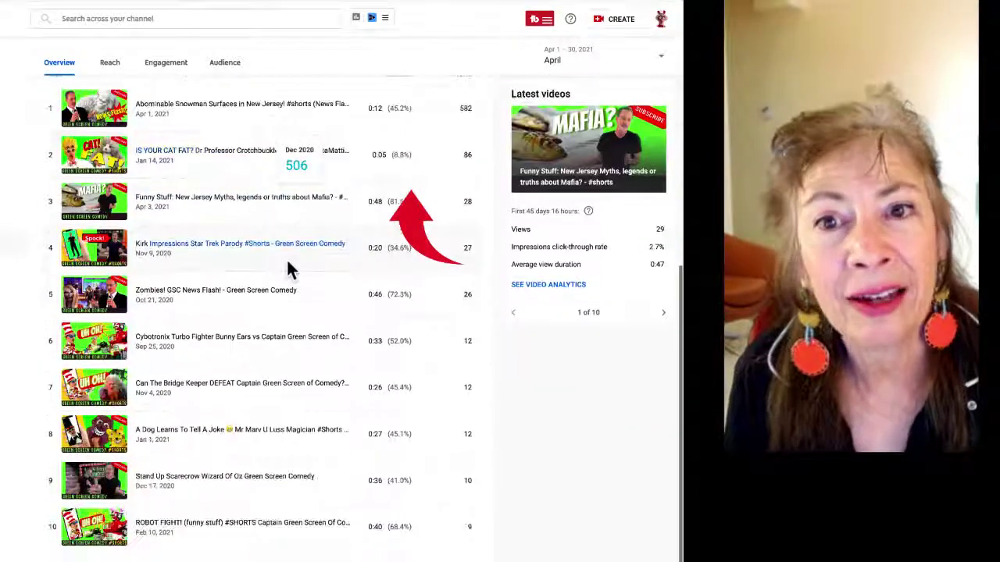
scroll(287, 266, up, 5)
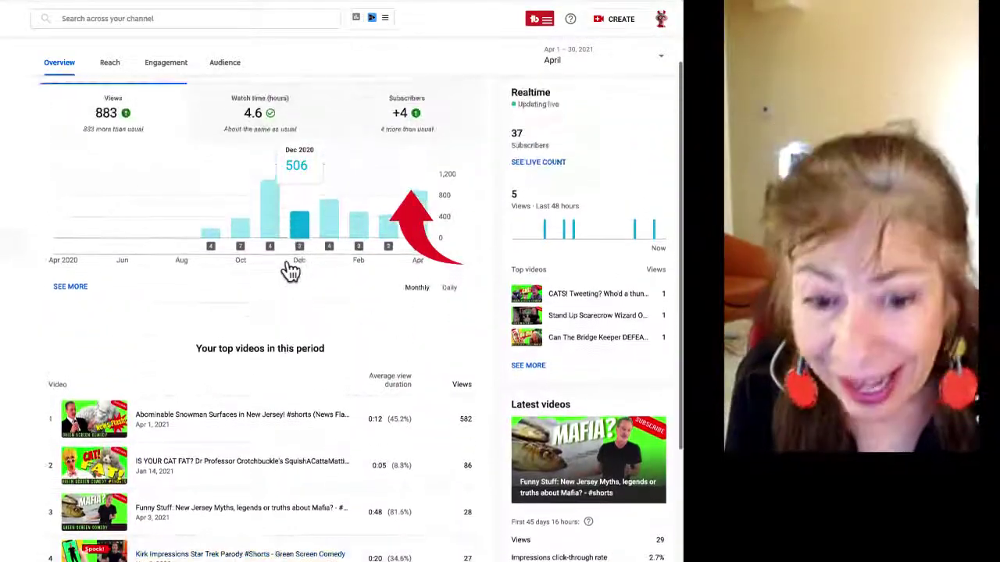
scroll(289, 269, up, 1)
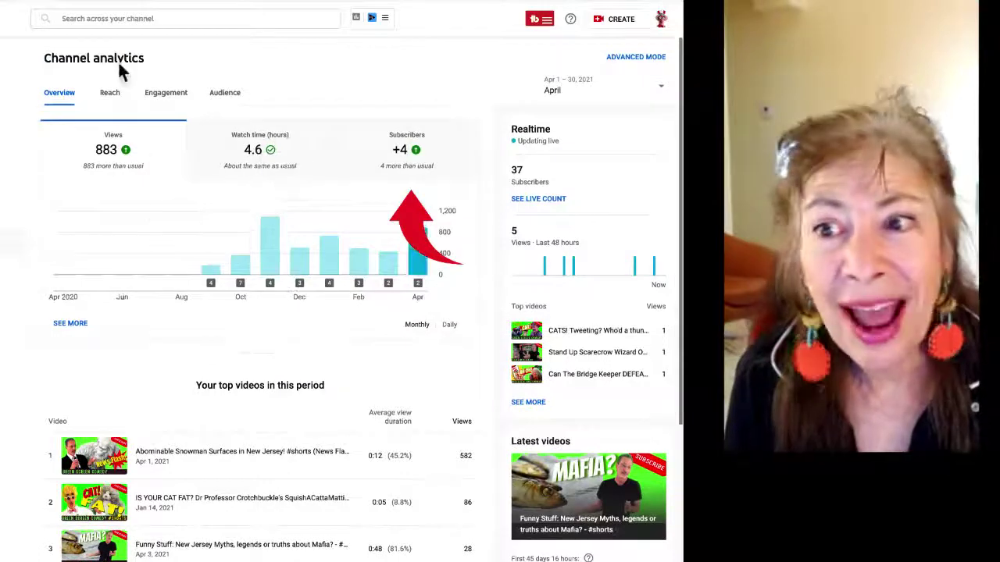
click(111, 91)
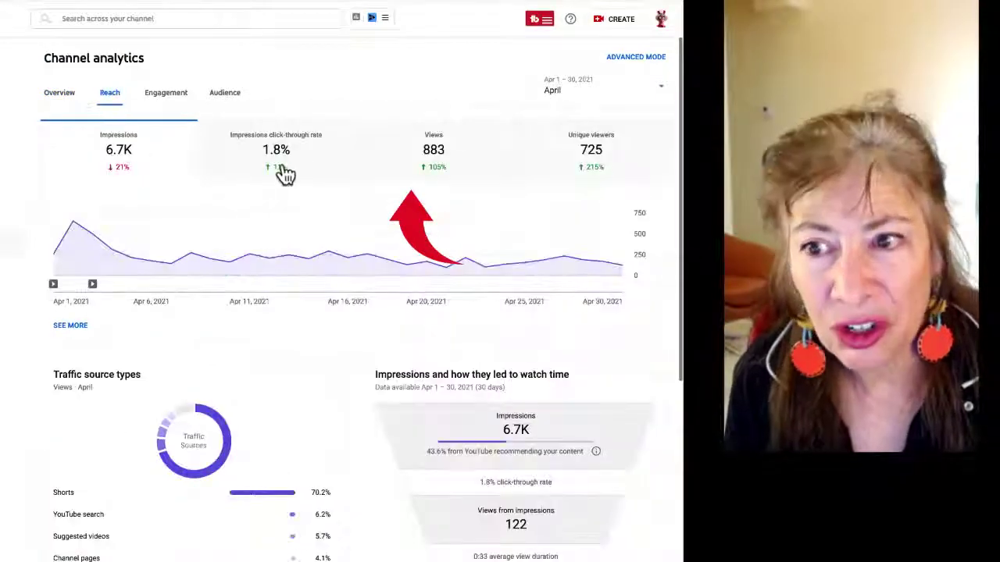
scroll(357, 352, down, 4)
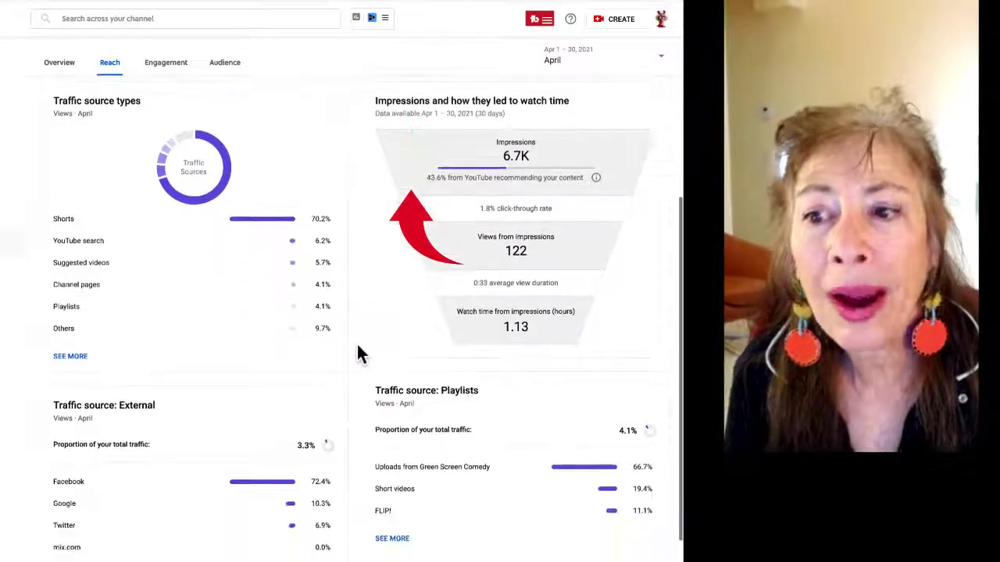
scroll(356, 352, down, 1)
mouse_move(65, 219)
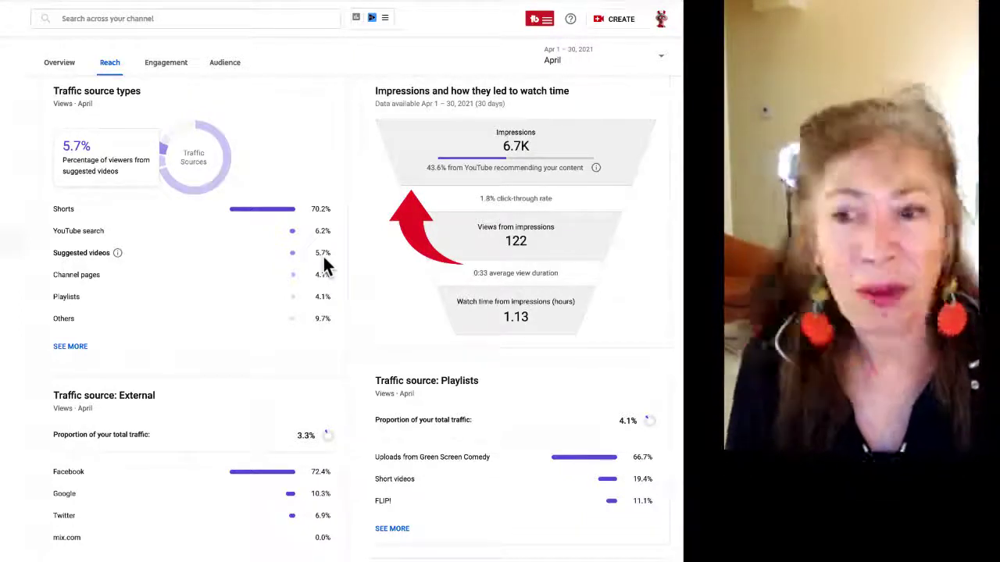
mouse_move(109, 277)
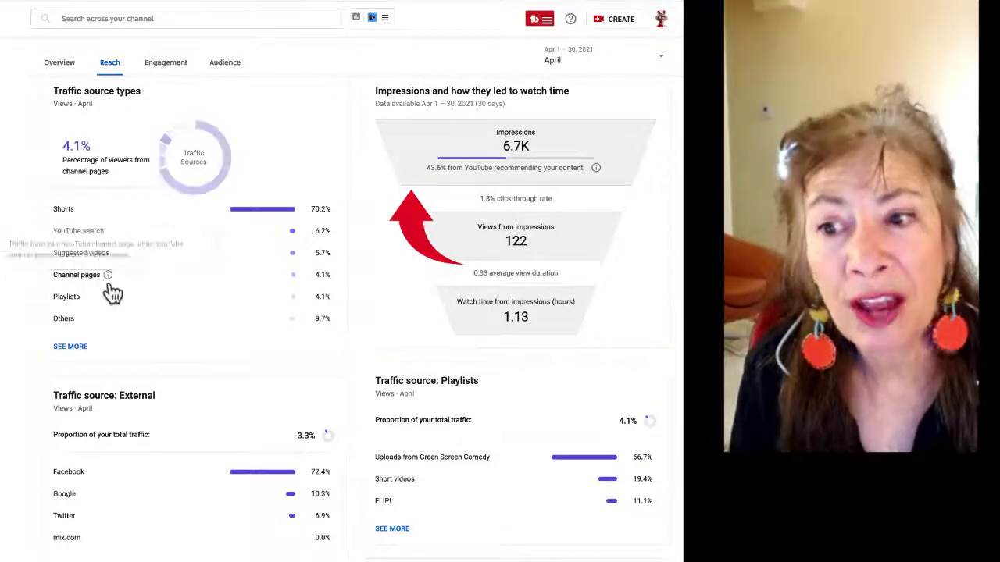
mouse_move(85, 328)
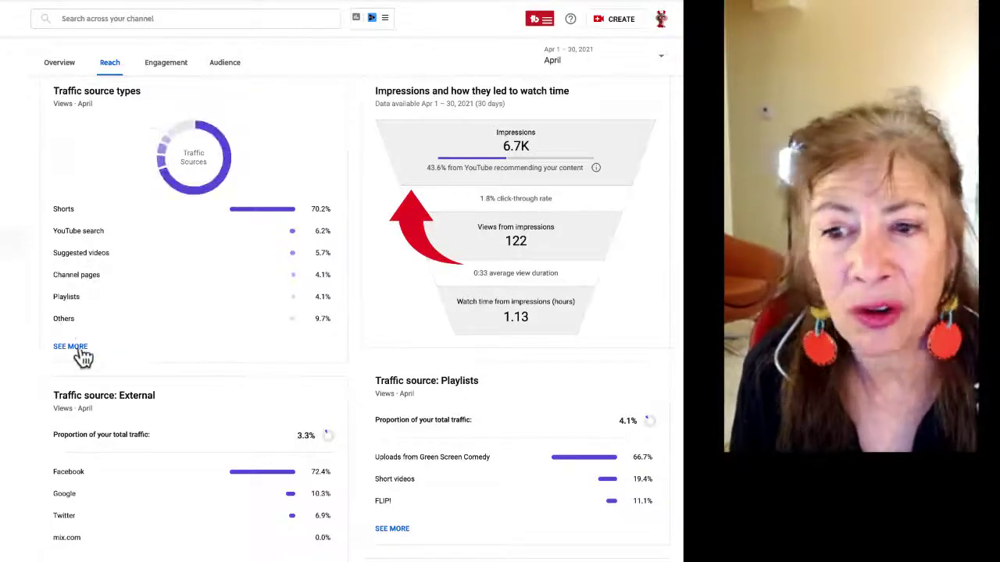
scroll(528, 276, down, 3)
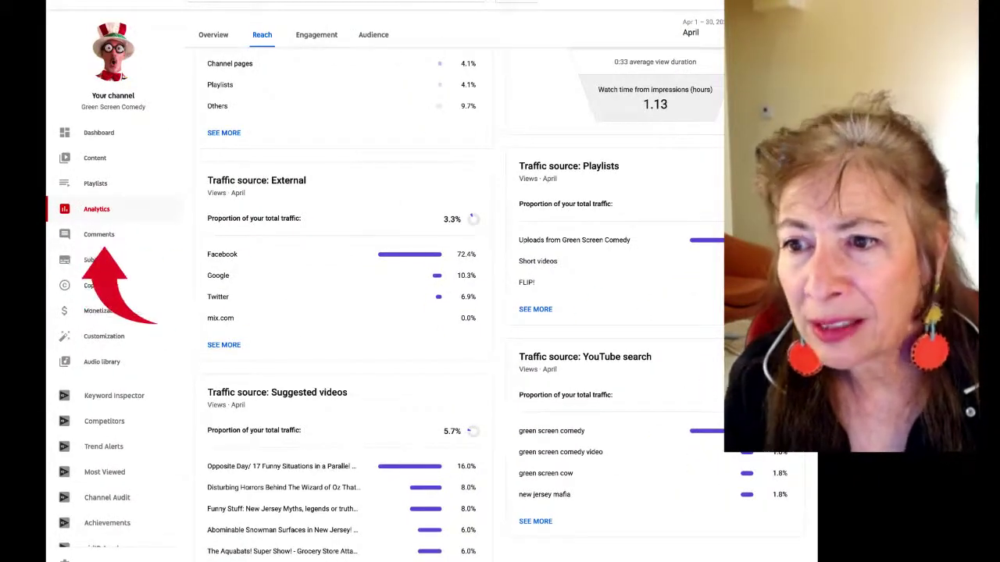
- Like and heart the "tough audience!" comment in the channel comments, and check the comments held for review
click(100, 236)
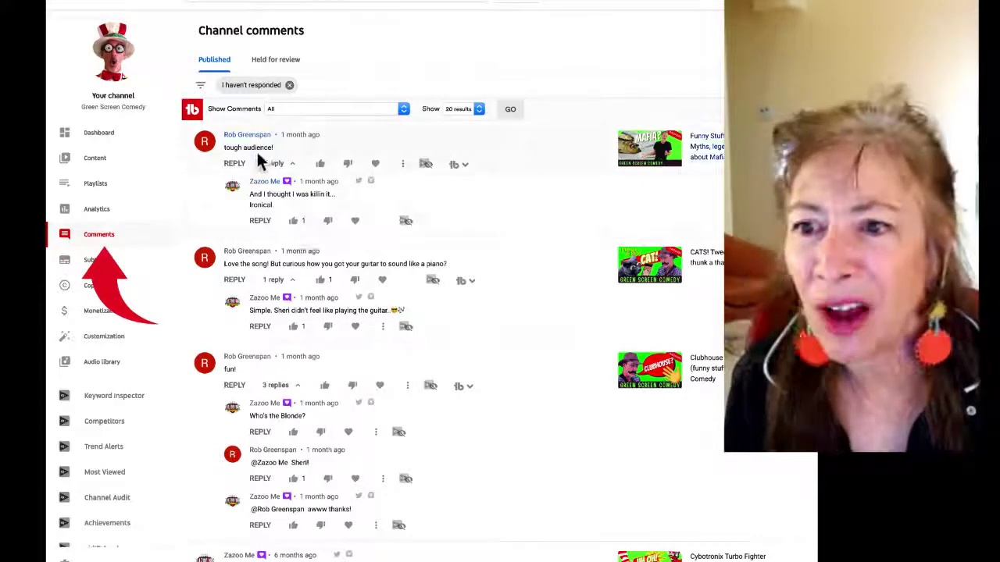
click(320, 164)
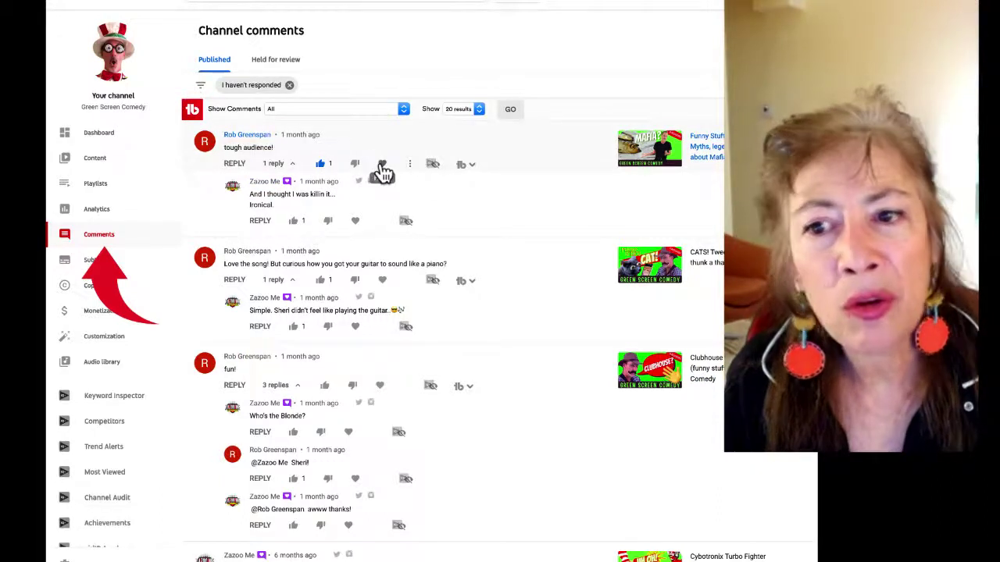
click(382, 166)
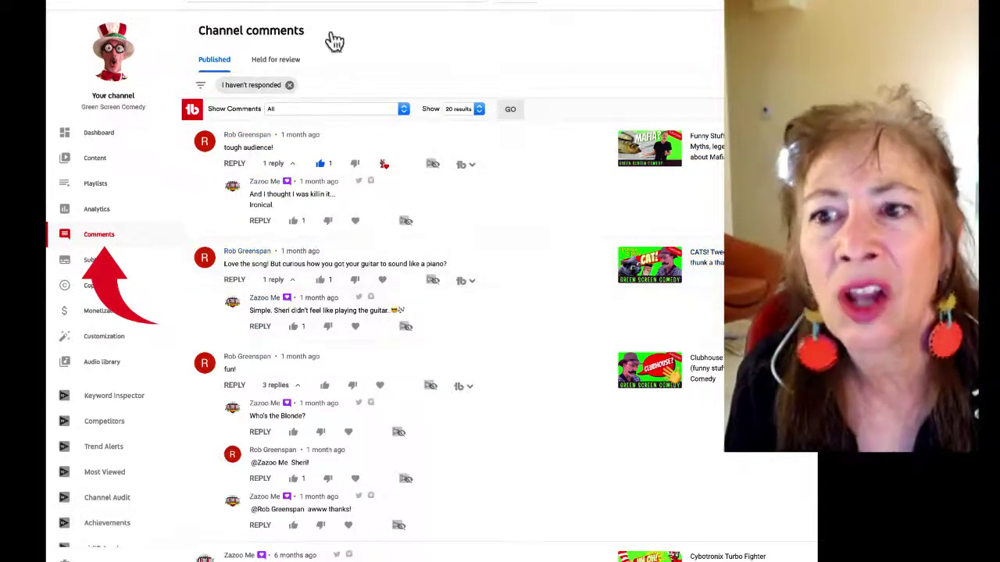
click(274, 61)
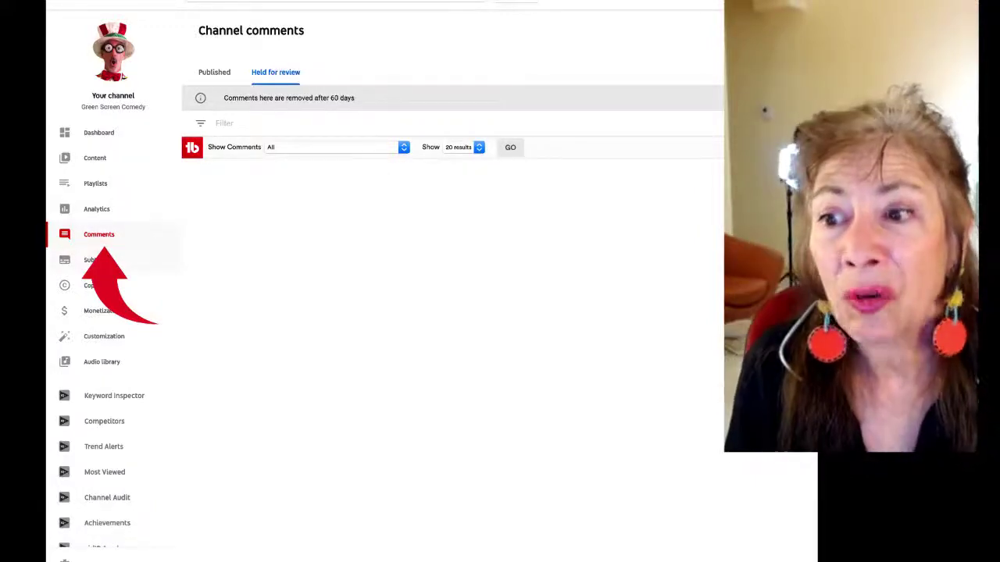
- Open the channel subtitles and go to the subtitles of the New Jersey Myths video
click(92, 260)
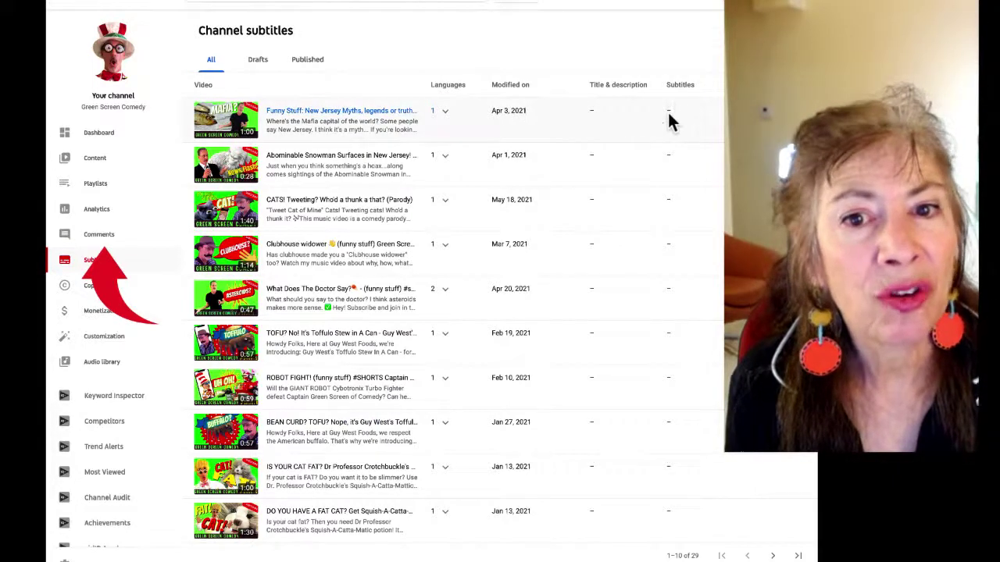
click(370, 121)
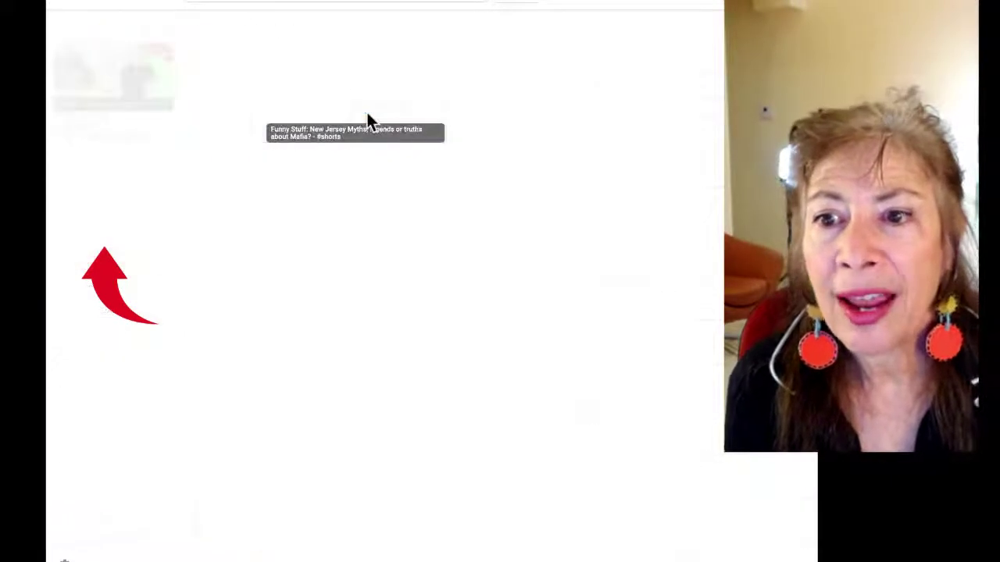